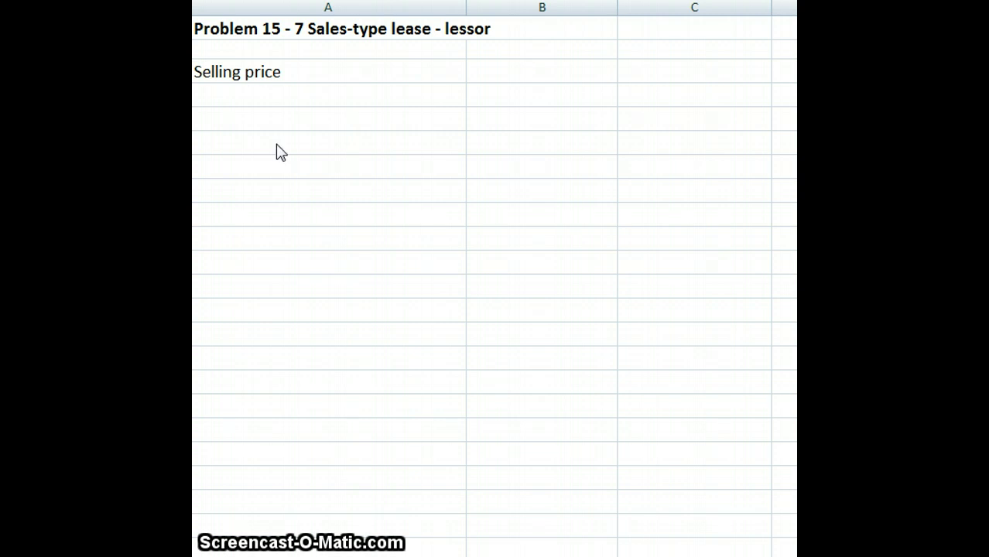
Calculate the selling price in column B with the formula =391548*15.3238.
click(492, 68)
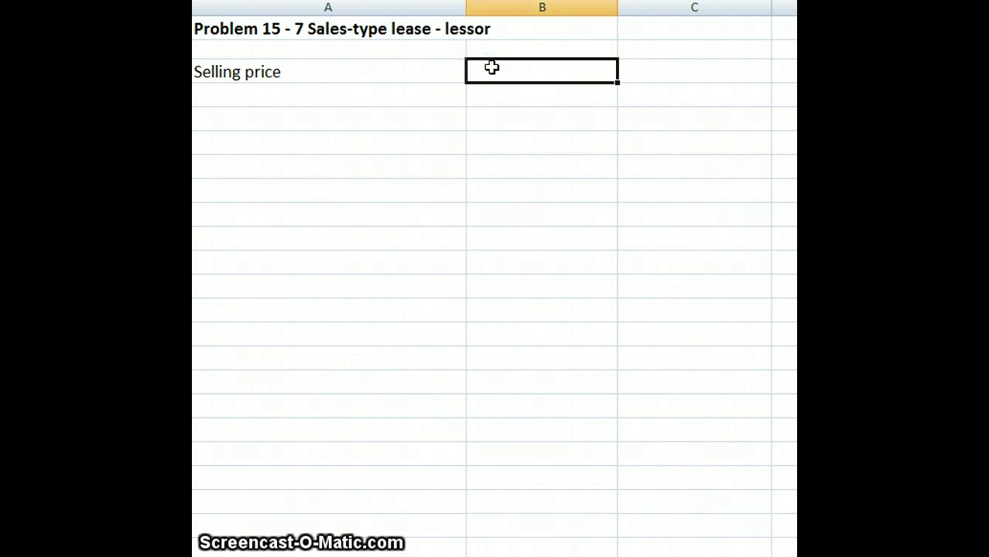
text(=391548)
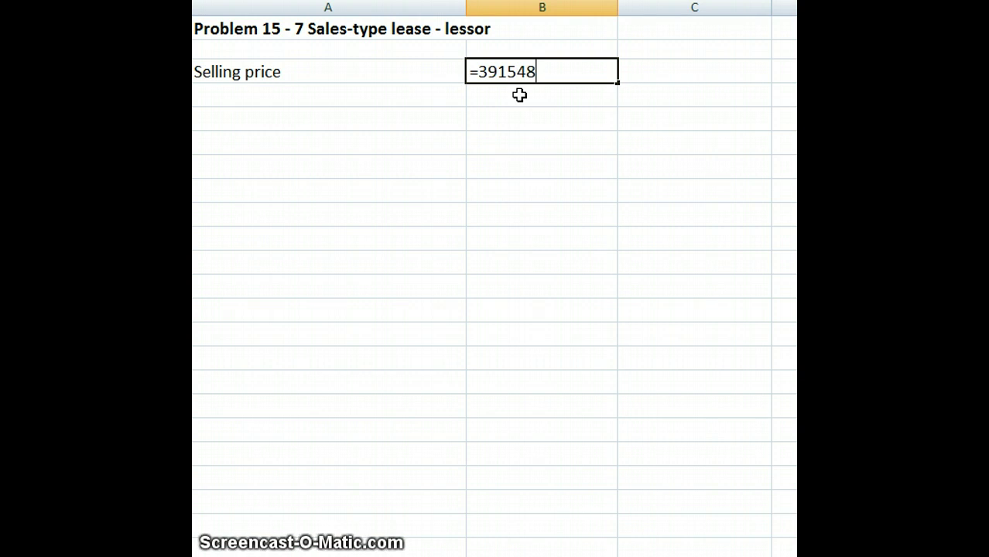
text(*)
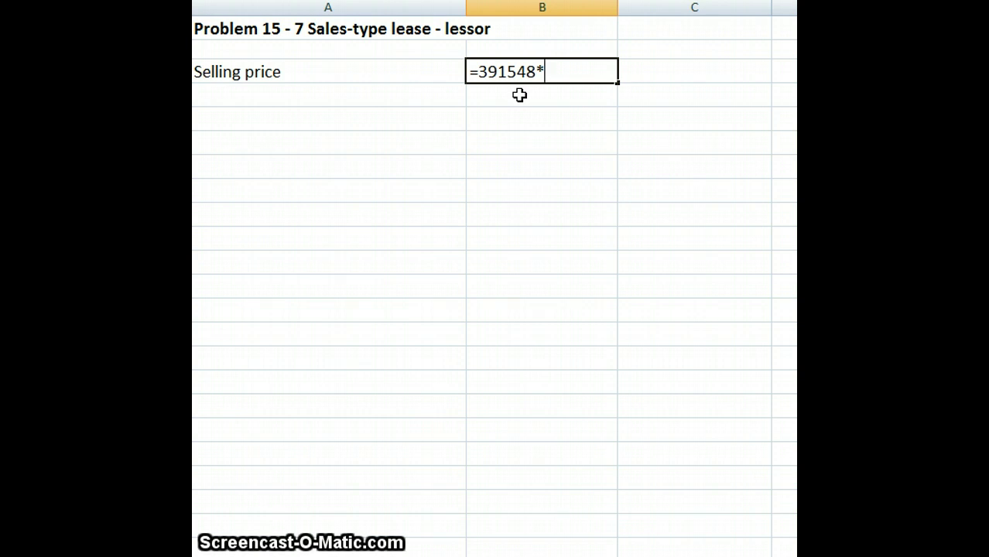
text(15)
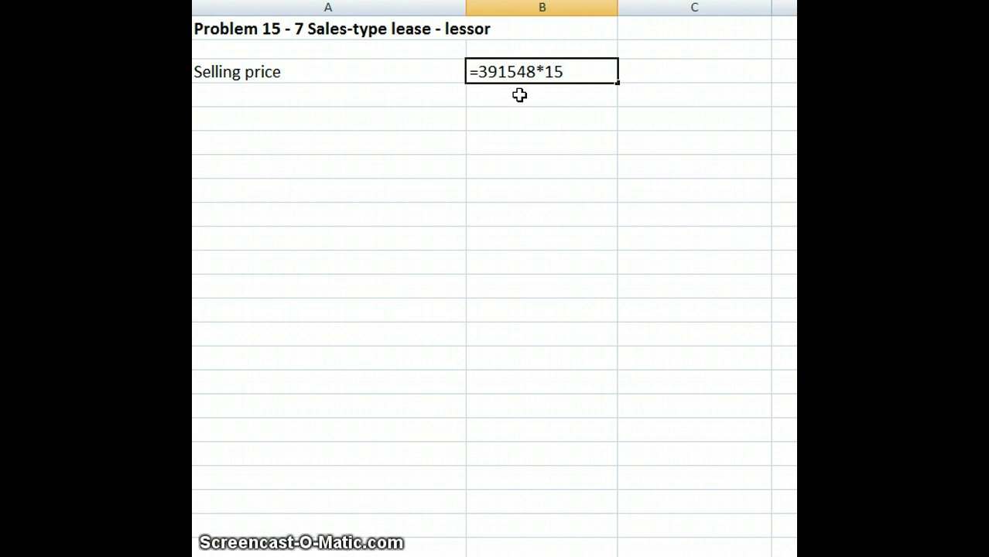
text(.3238)
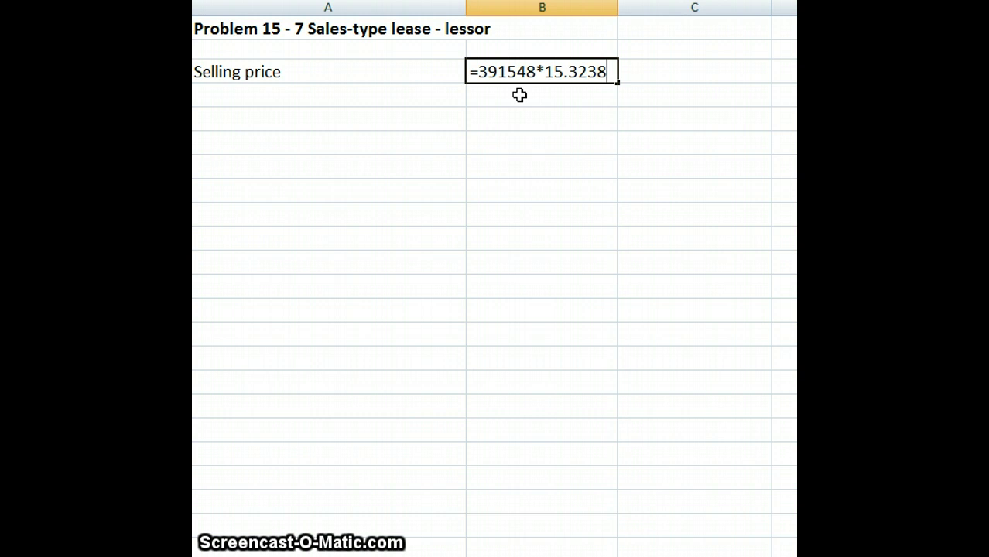
key(Return)
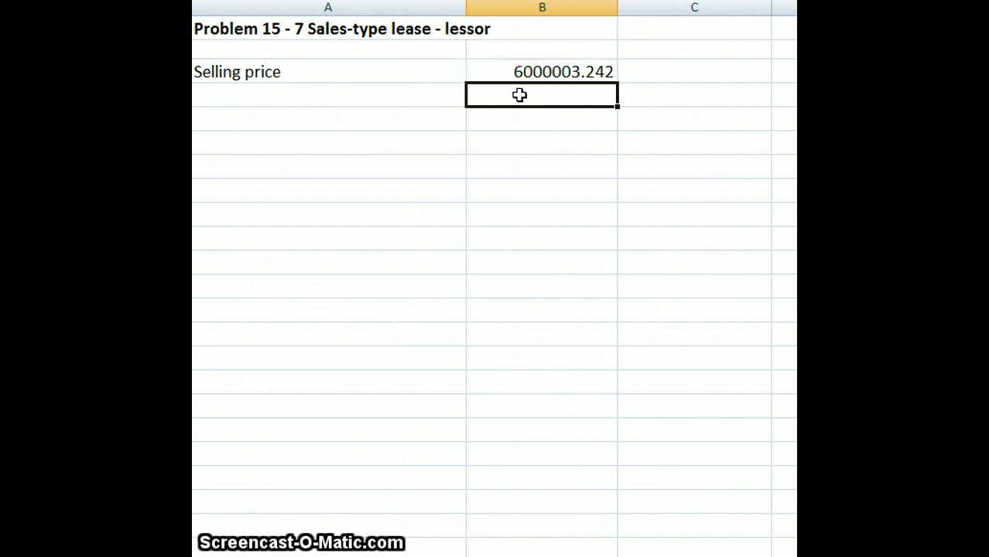
Format 20 rows of columns B and C, starting at the selling price amount, as numbers with thousands separators and two decimals.
key(Up)
key(shift+Right)
key(shift+Down)
key(shift+Down)
key(shift+Down)
key(shift+Down)
key(shift+Down)
key(shift+Down)
key(shift+Down)
key(shift+Down)
key(shift+Down)
key(shift+Down)
key(shift+Down)
key(shift+Down)
key(shift+Down)
key(shift+Down)
key(shift+Down)
key(shift+Down)
key(shift+Down)
key(shift+Down)
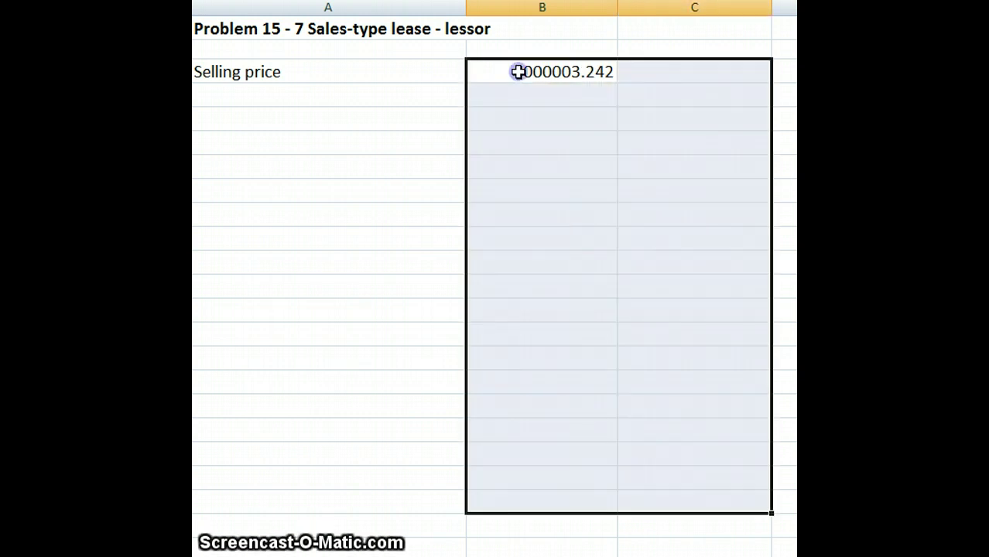
key(shift+Down)
key(ctrl+shift+1)
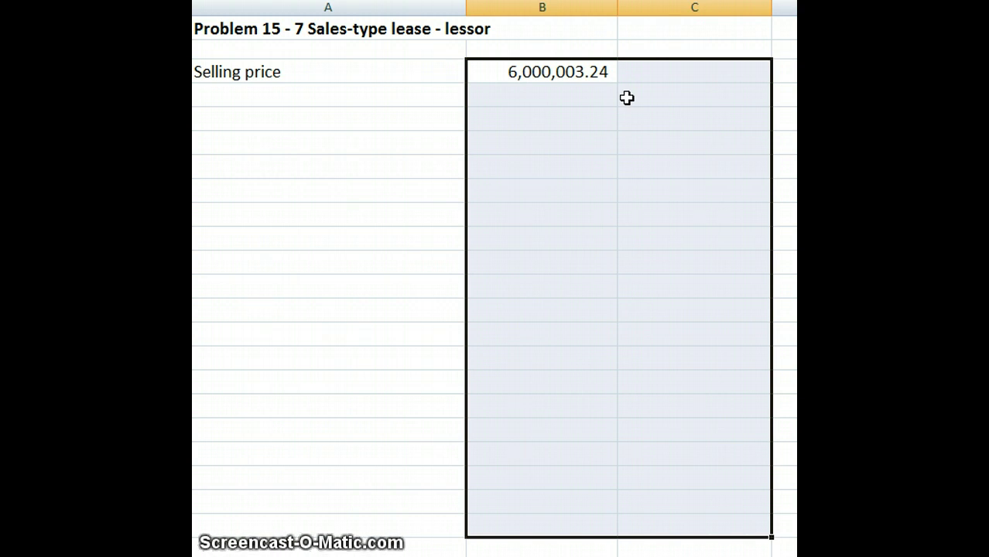
Replace the selling price formula with the rounded amount 6,000,000.
click(560, 74)
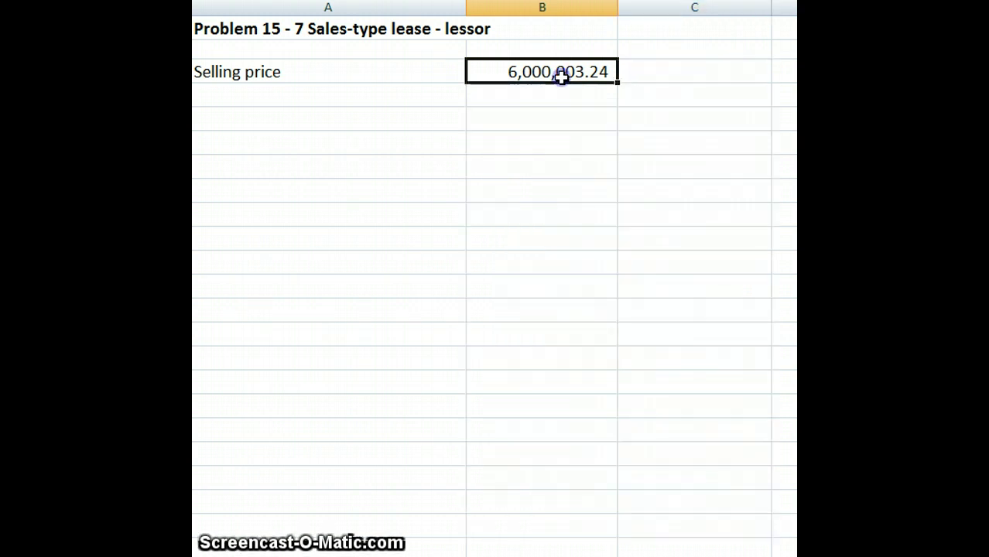
text(60,000,00)
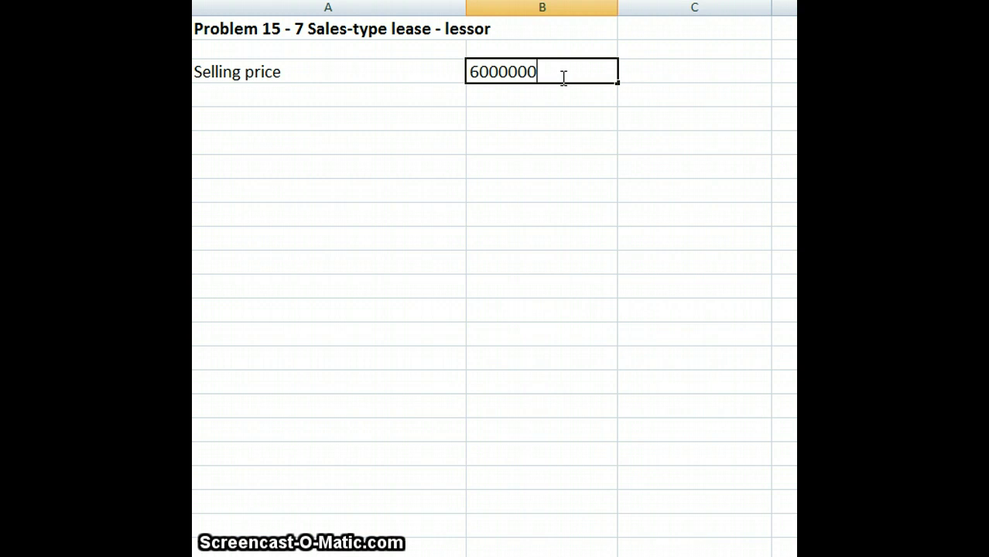
text(0)
key(Return)
click(561, 75)
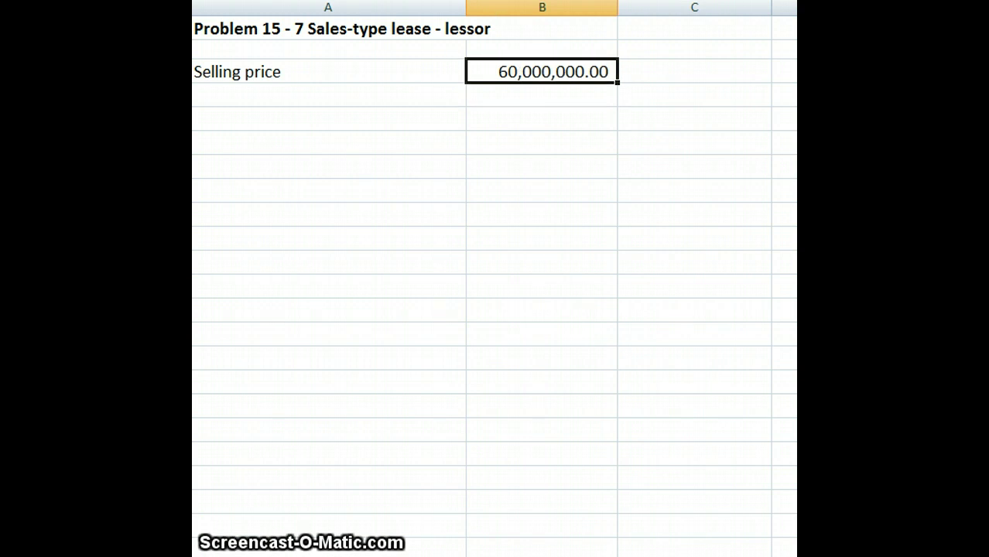
key(F2)
key(BackSpace)
key(Return)
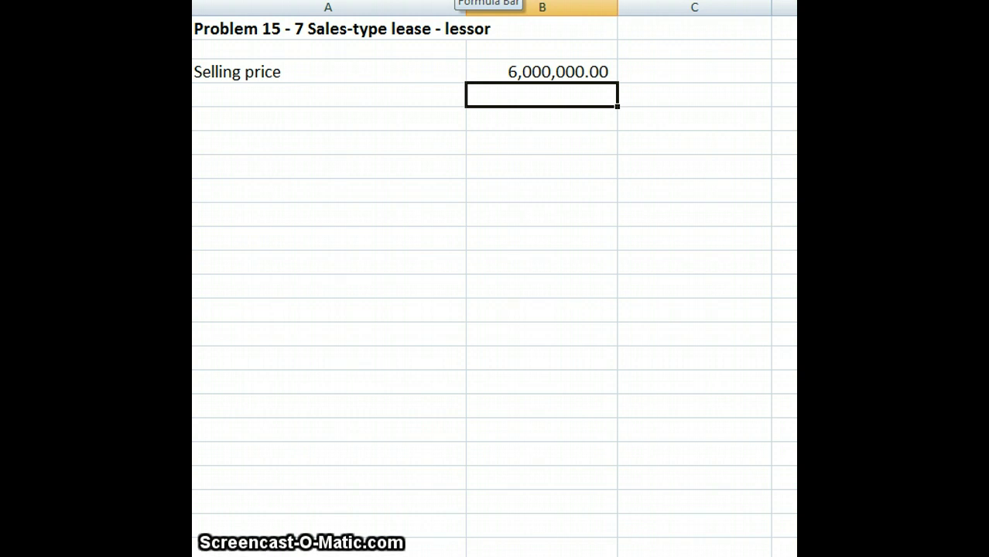
Start the journal entry two rows below the selling price with the account label "Lease Receivable" in column A.
click(329, 118)
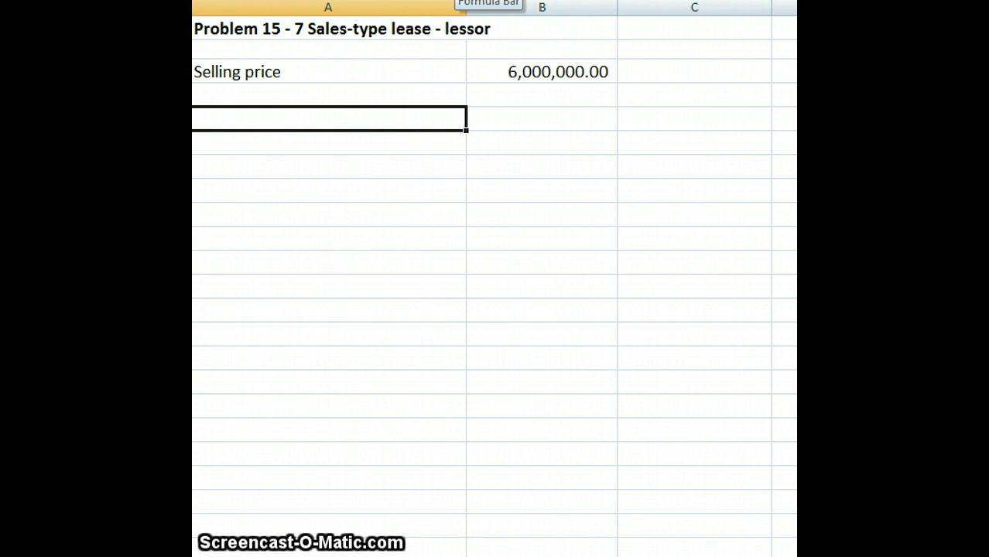
text(L)
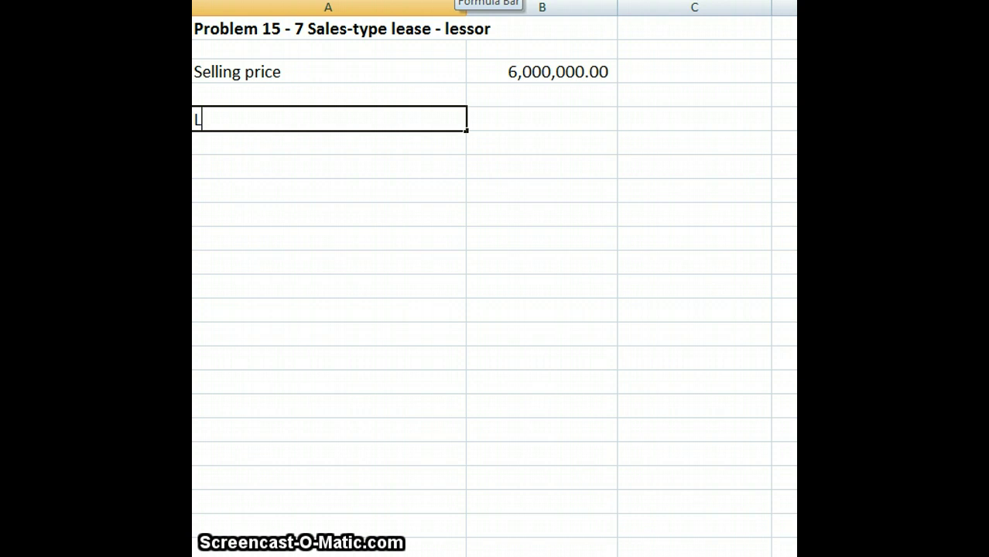
text(ease )
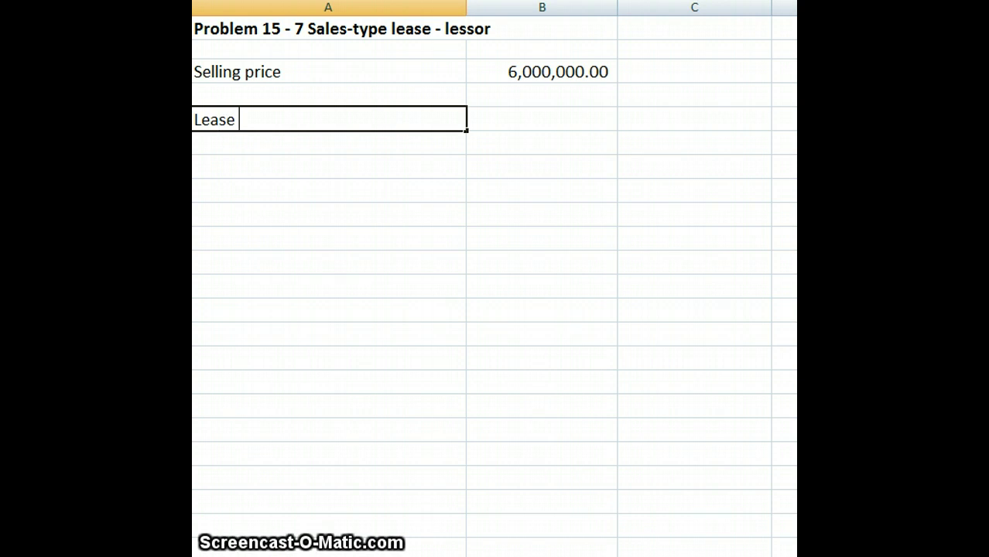
text(Receiba)
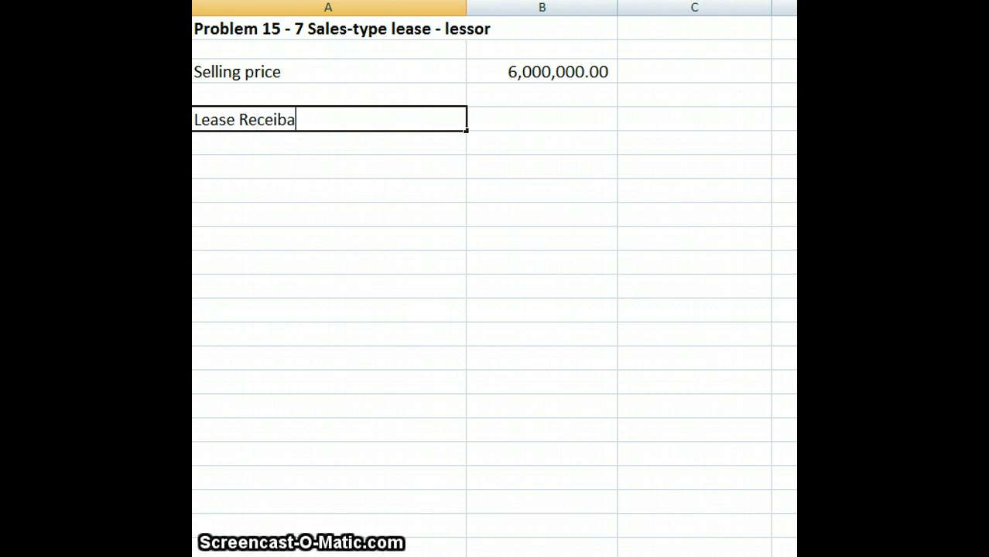
key(BackSpace)
key(BackSpace)
text(vable)
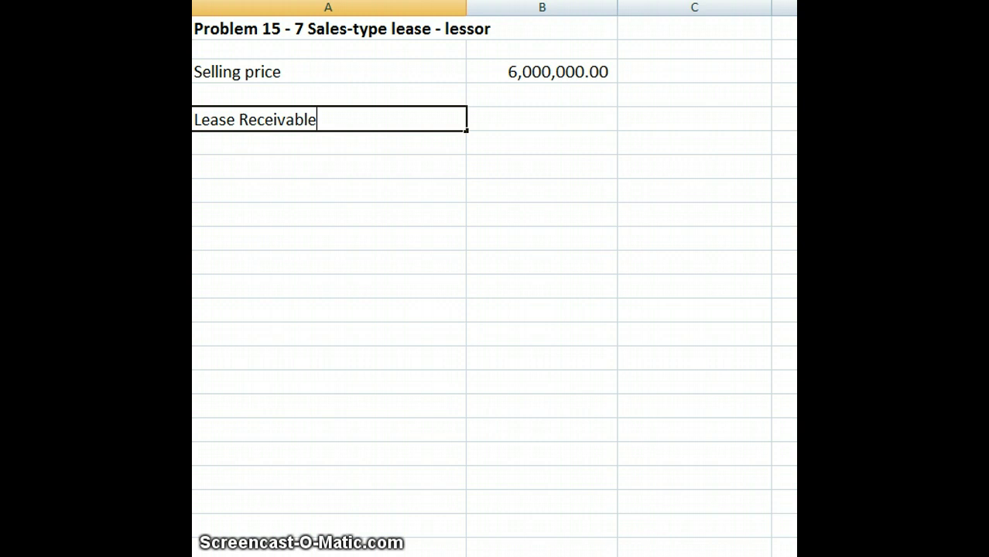
Enter 6,000,000 as the debit amount for Lease Receivable in column B.
key(Tab)
text(600,000)
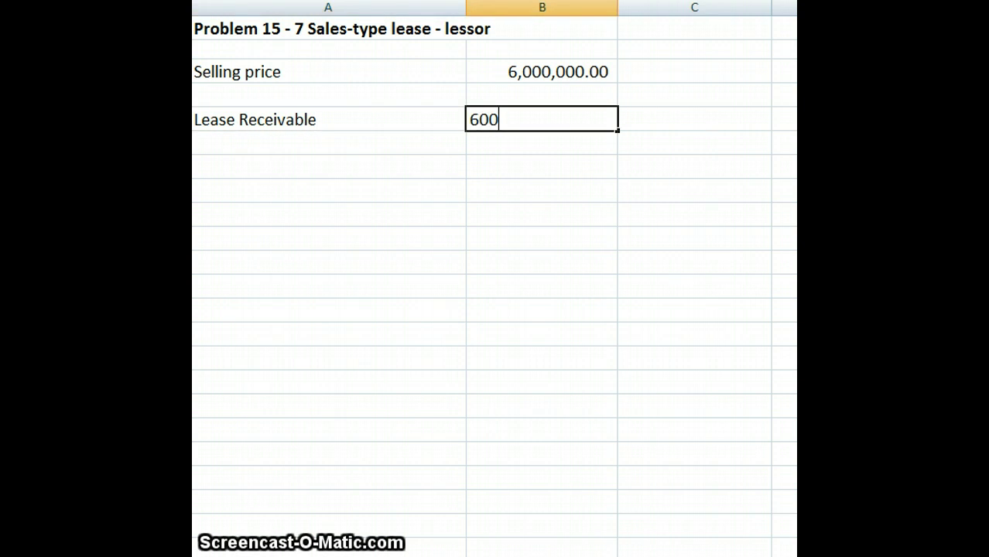
key(Return)
key(Up)
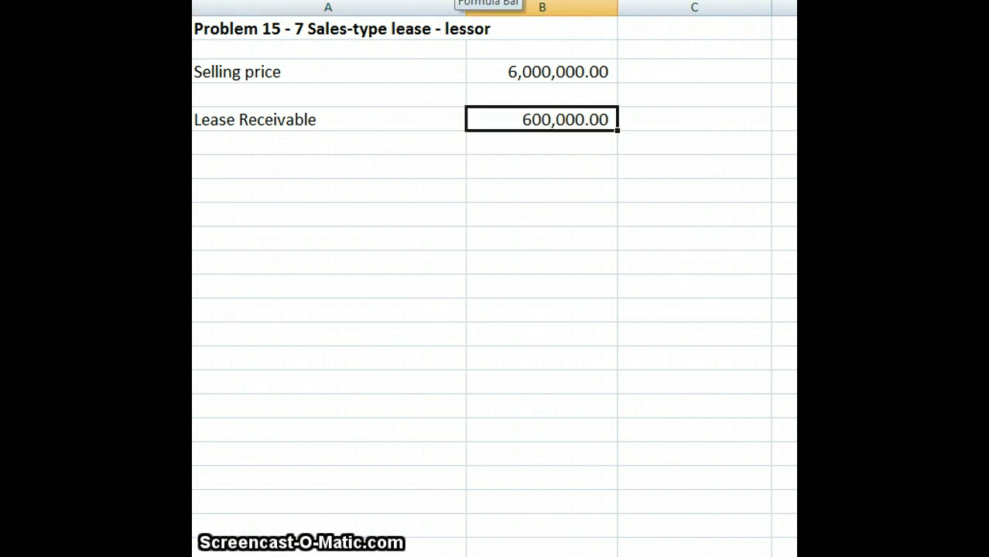
key(F2)
text(0)
key(Return)
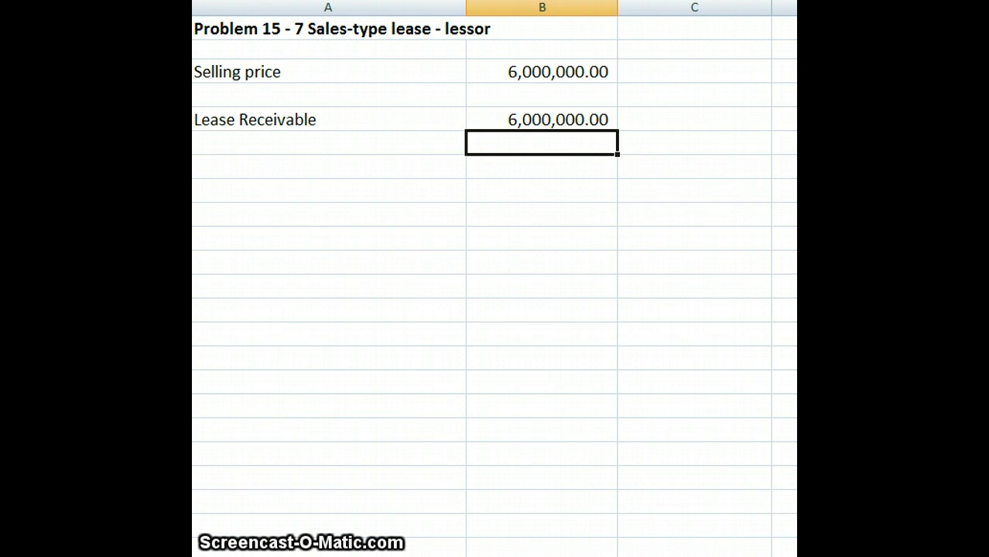
Add a "Cost of Goods Sold" line below Lease Receivable with a debit of 5,000,000 in column B.
key(Left)
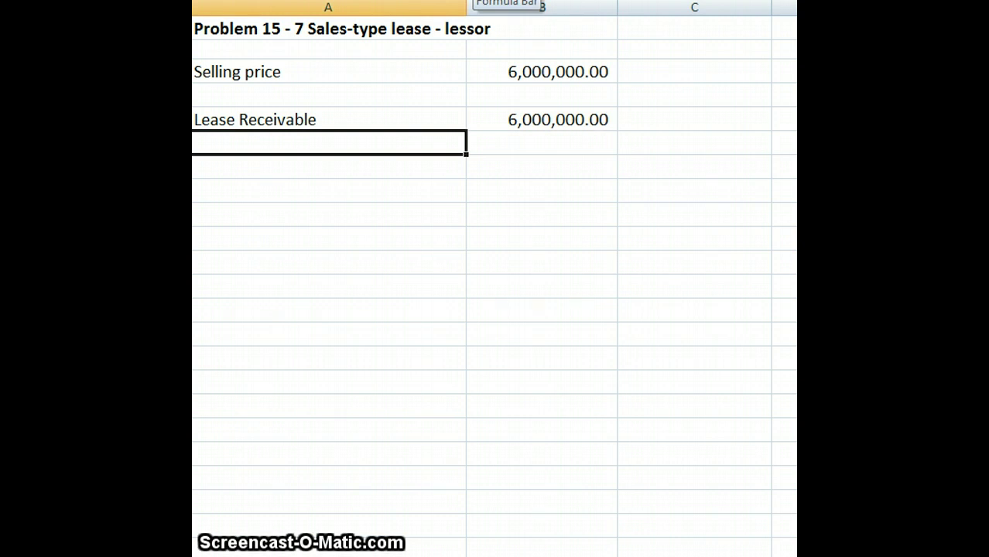
text(C)
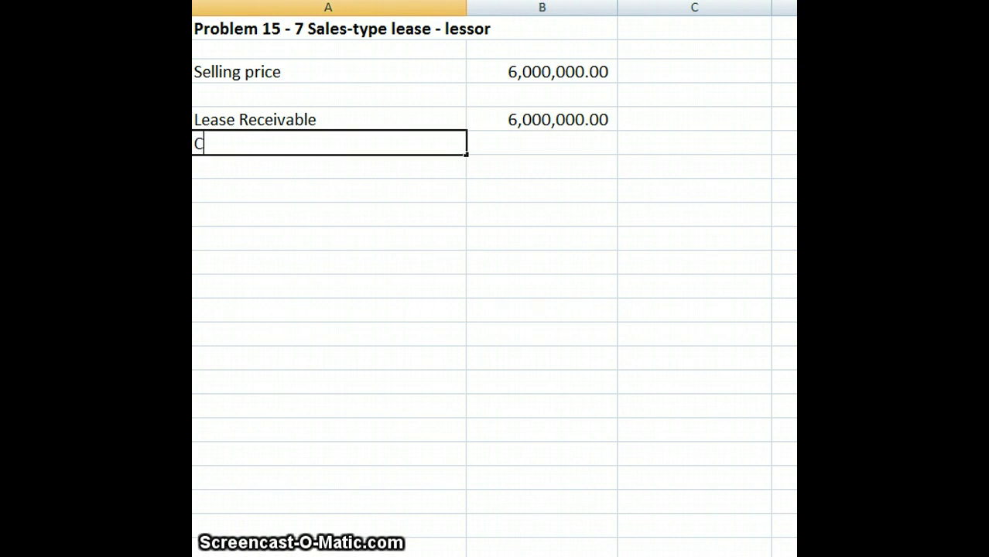
text(ost of Good)
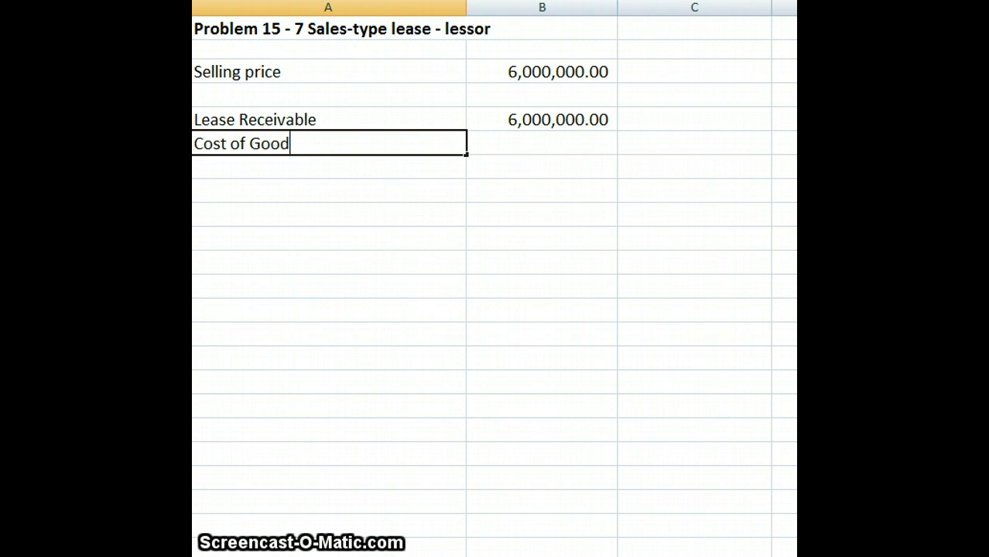
text(s Sold)
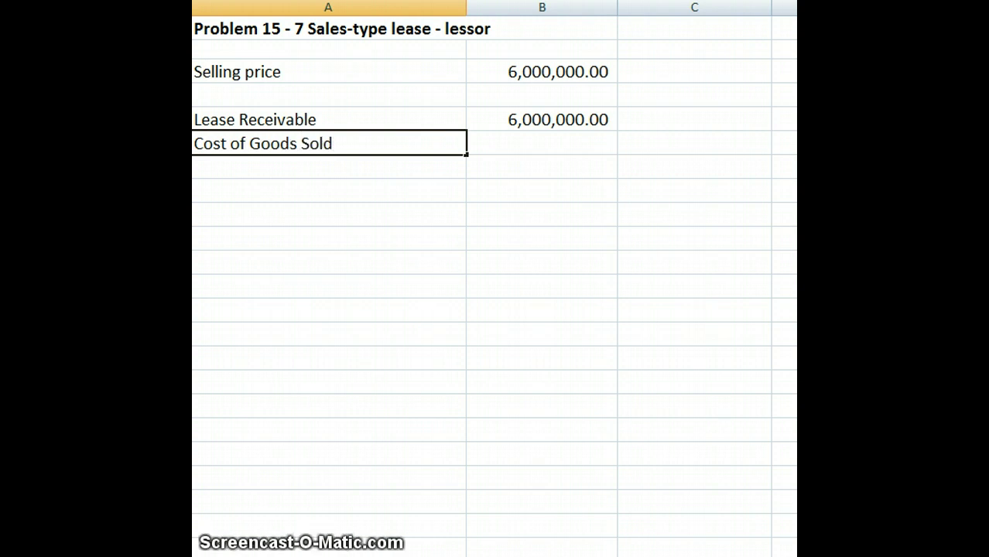
key(Tab)
text(5000000)
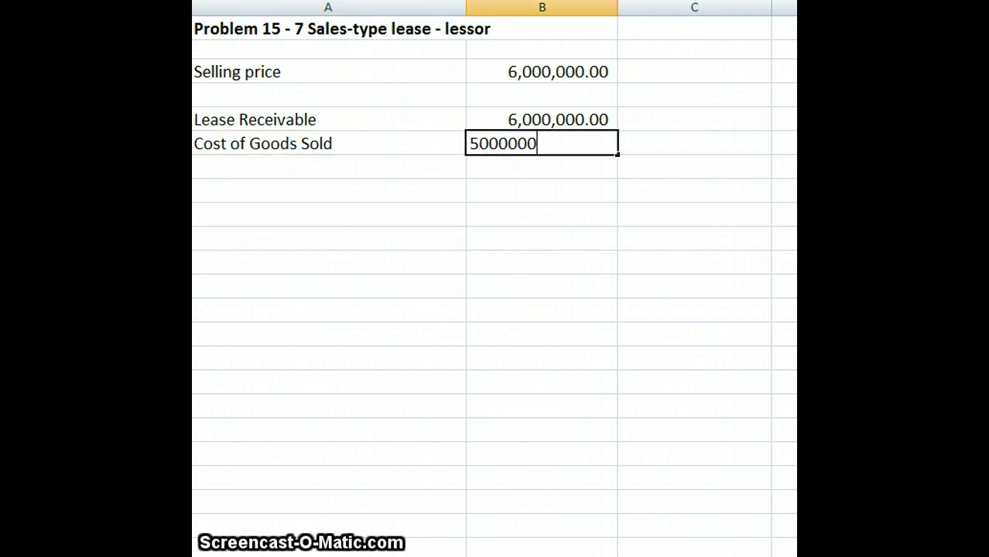
key(Return)
Add an indented "Inventory" line below Cost of Goods Sold with a credit of 5,000,000 in column C.
key(Left)
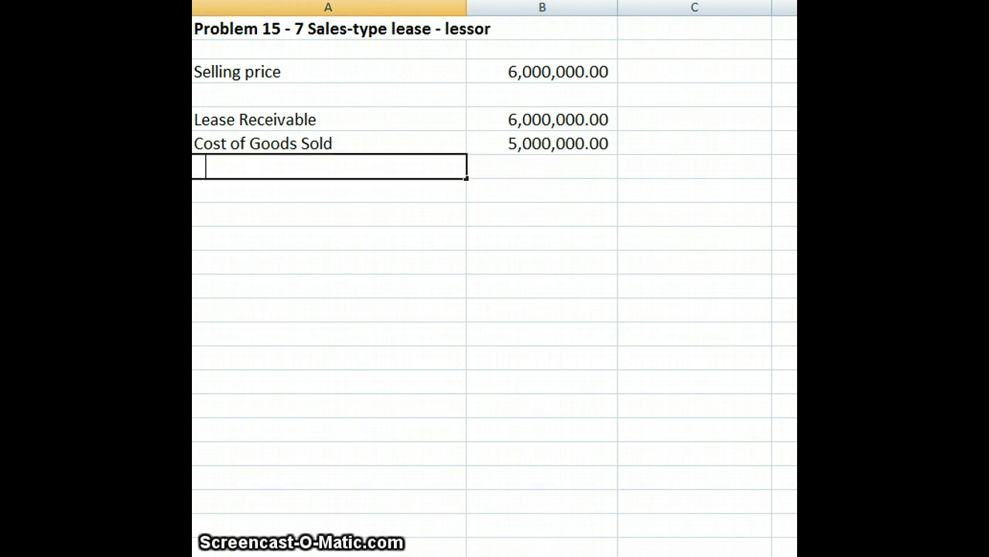
text(Inven)
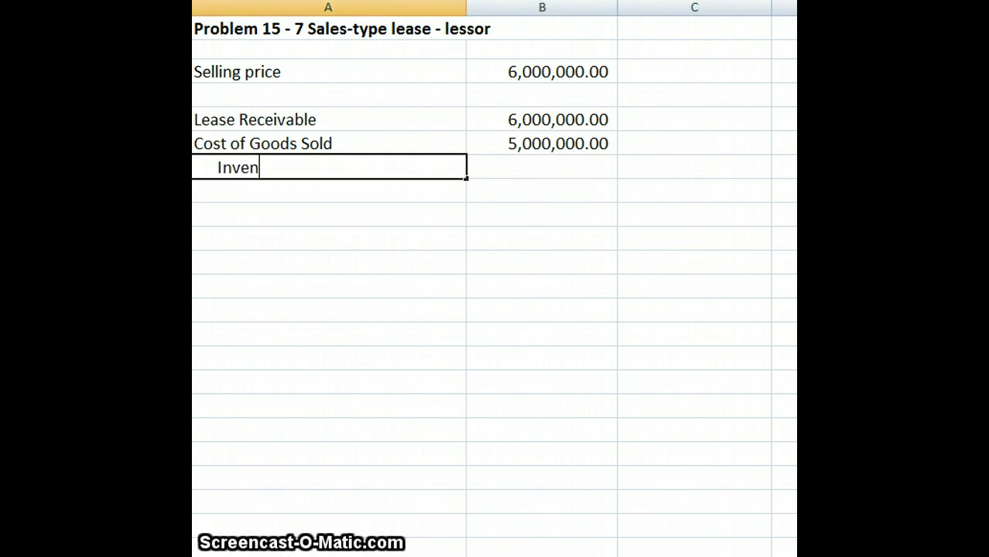
text(tory)
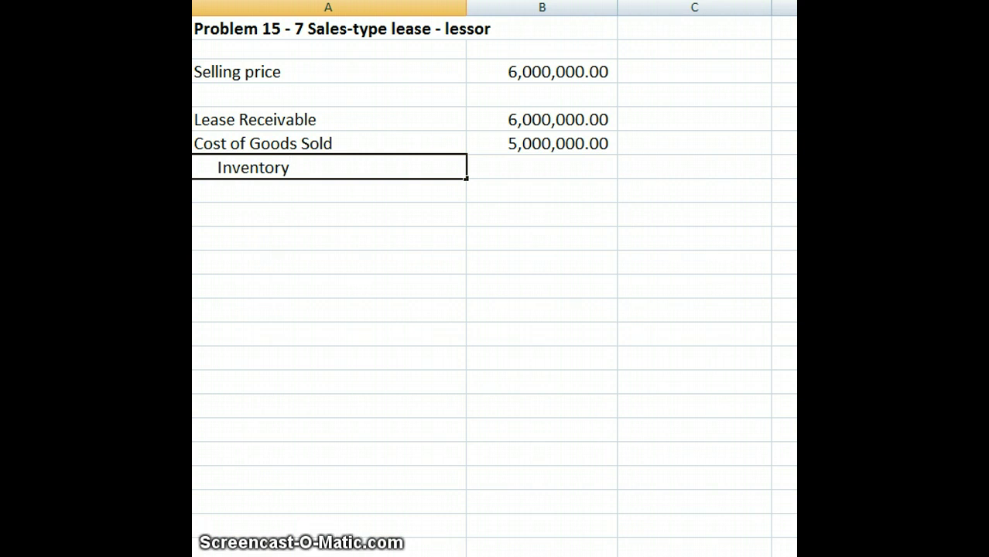
key(Tab)
key(Tab)
text(500000)
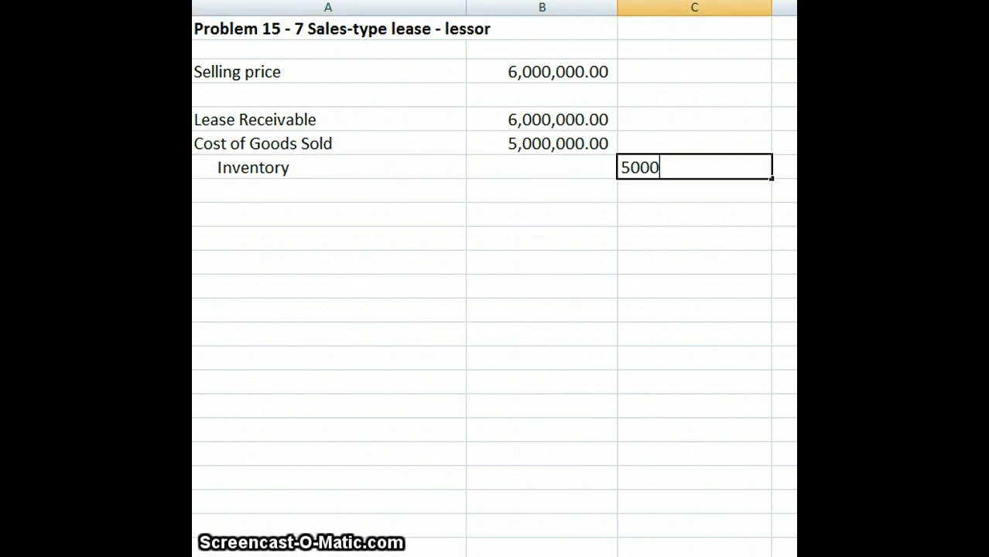
key(Return)
key(Up)
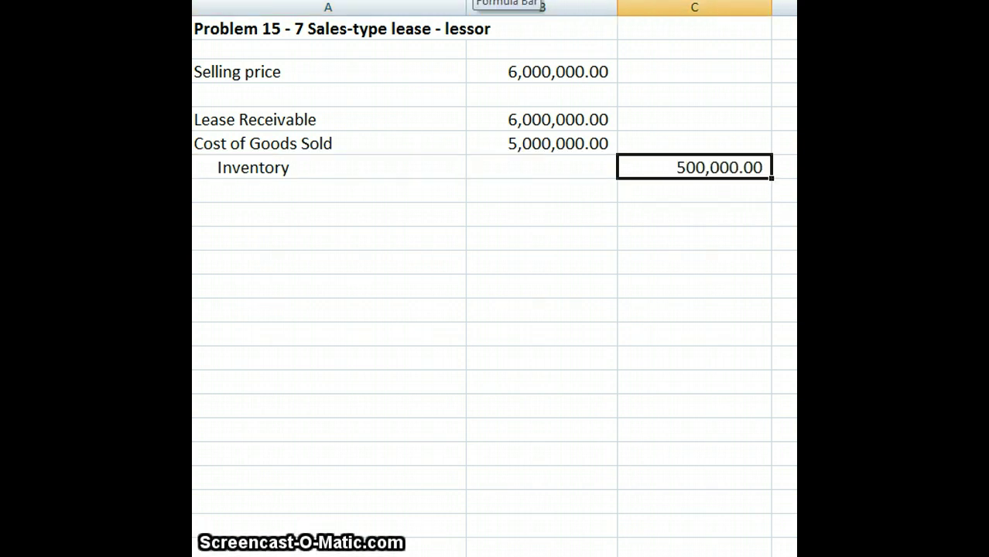
key(F2)
text(0)
key(Return)
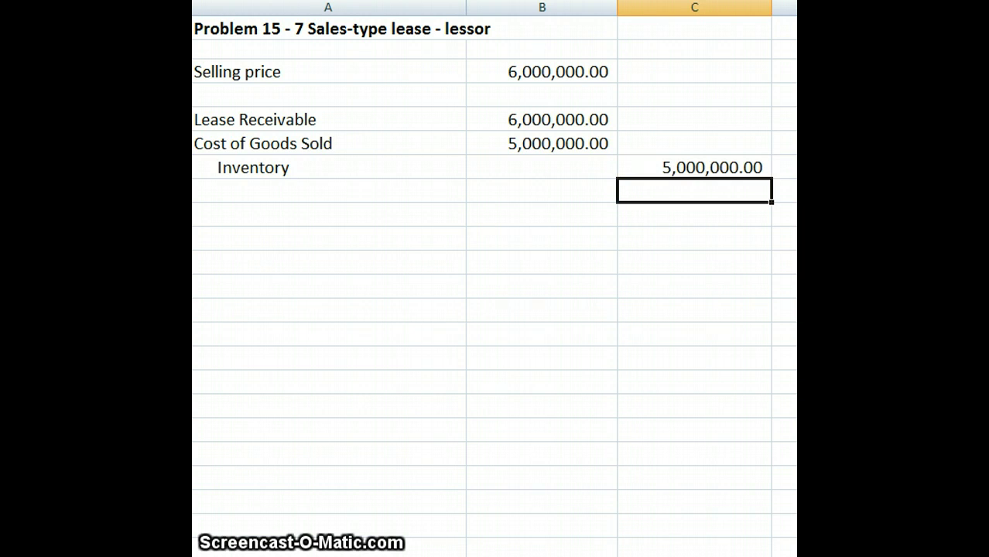
Add an indented "Sales revenue" line below Inventory with a credit of 6,000,000 in column C.
key(Home)
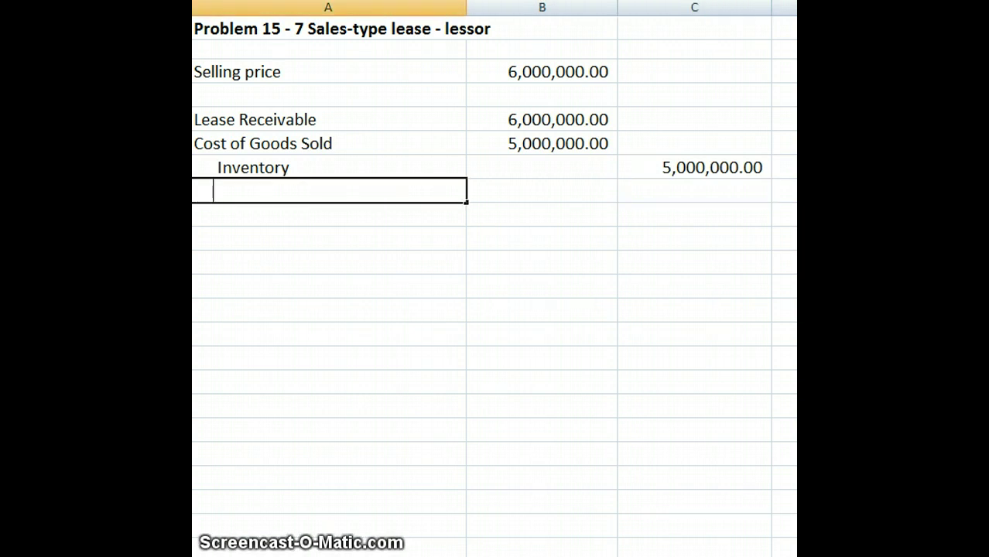
text(Sales)
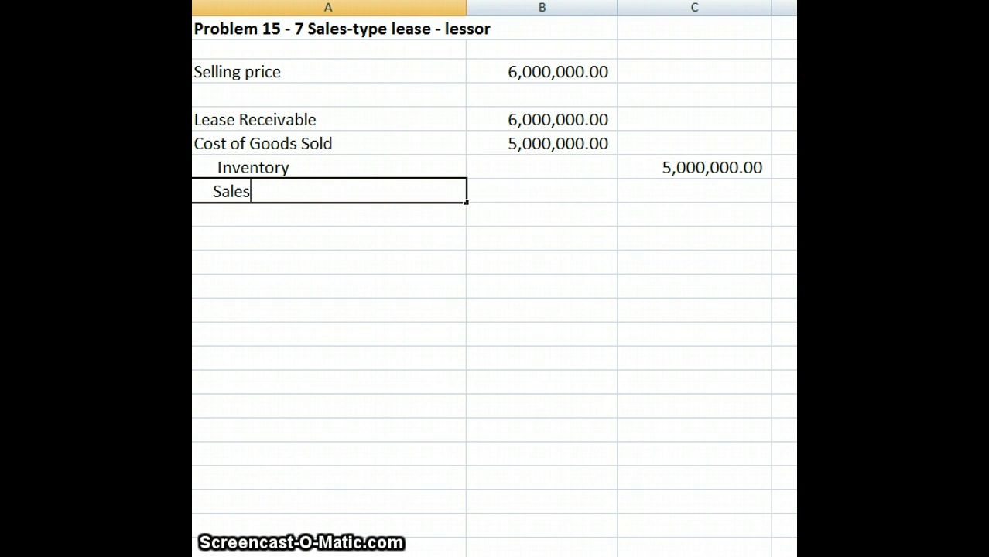
text( revne)
key(BackSpace)
key(BackSpace)
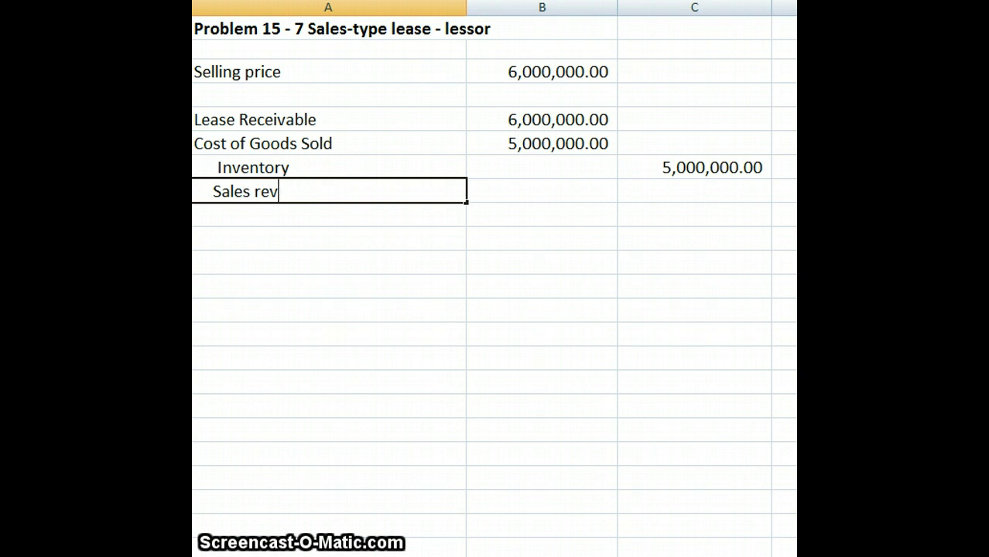
text(enue)
click(695, 191)
text(6,0)
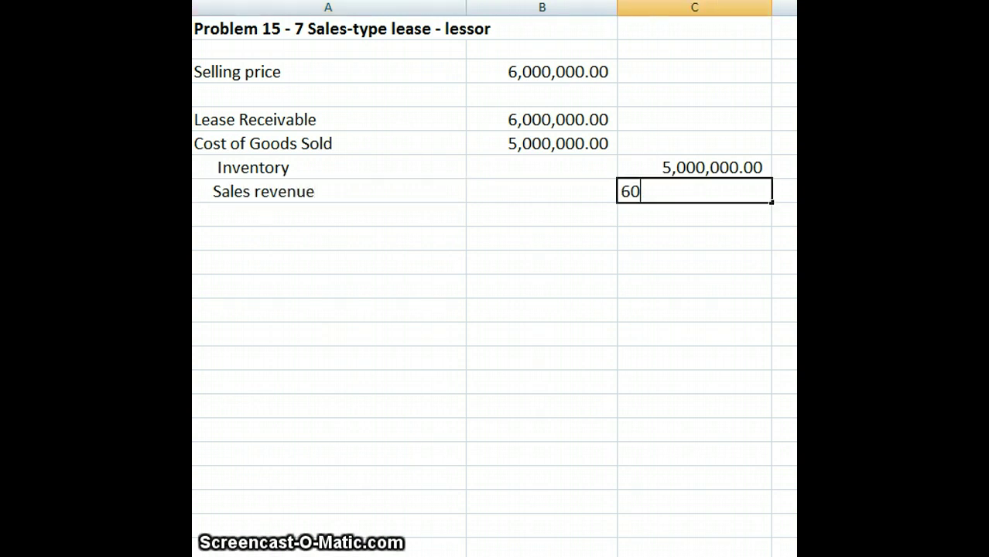
text(00,00)
key(Return)
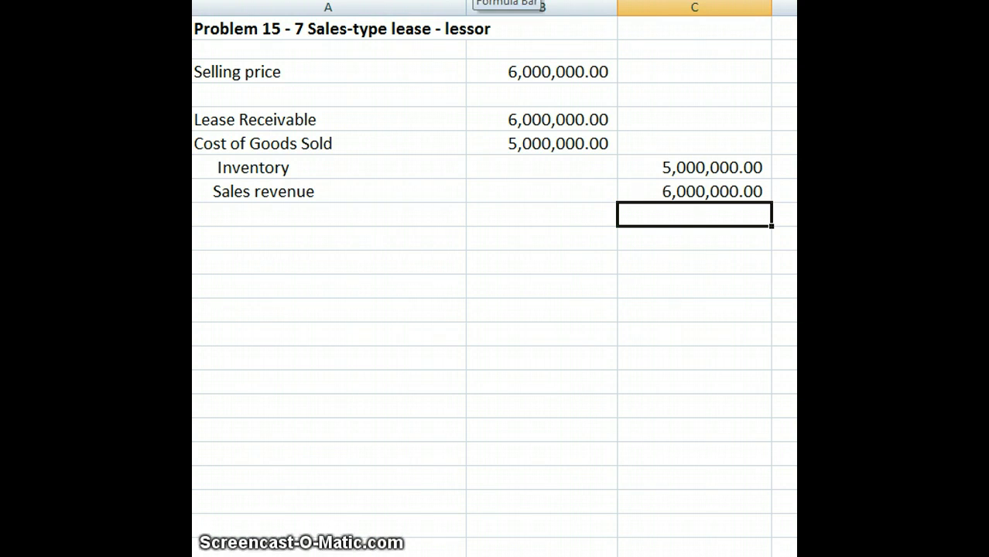
Start the first payment entry two rows below Sales revenue with "Cash" and a debit of 391,548 in column B.
click(694, 239)
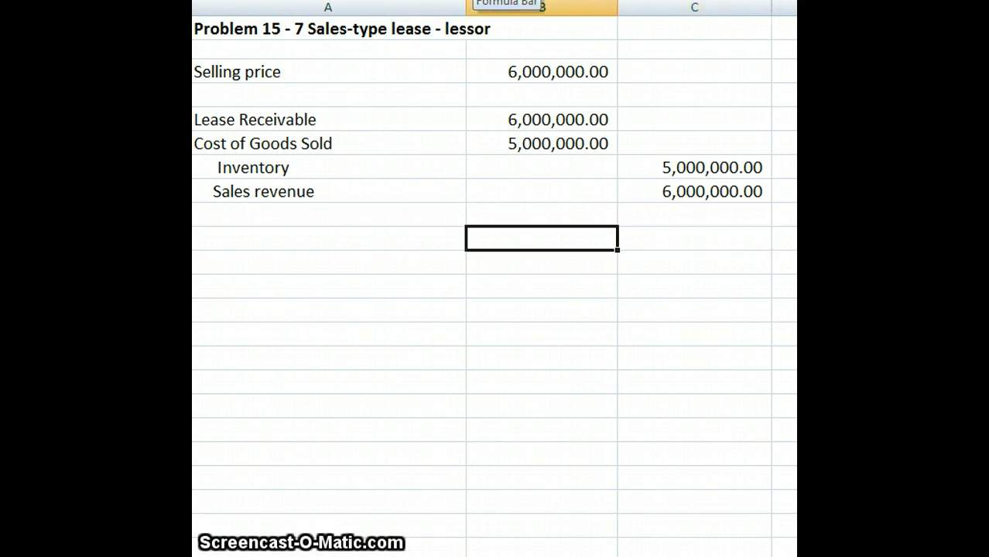
click(329, 238)
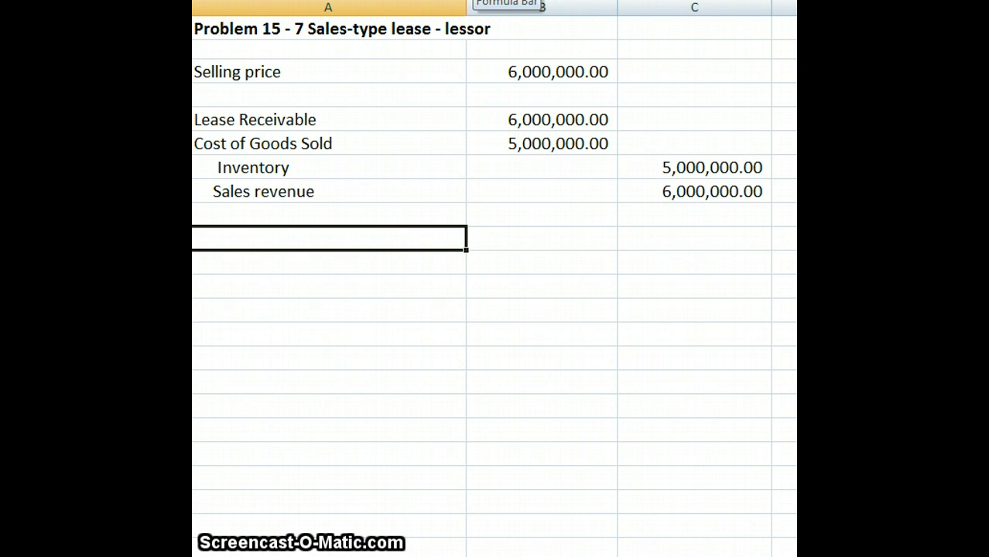
text(Cash)
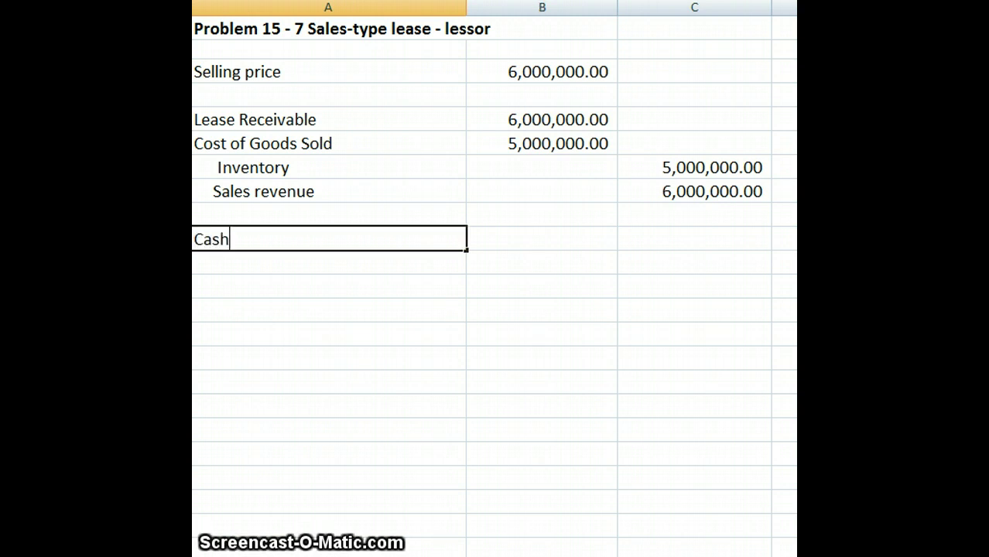
key(Tab)
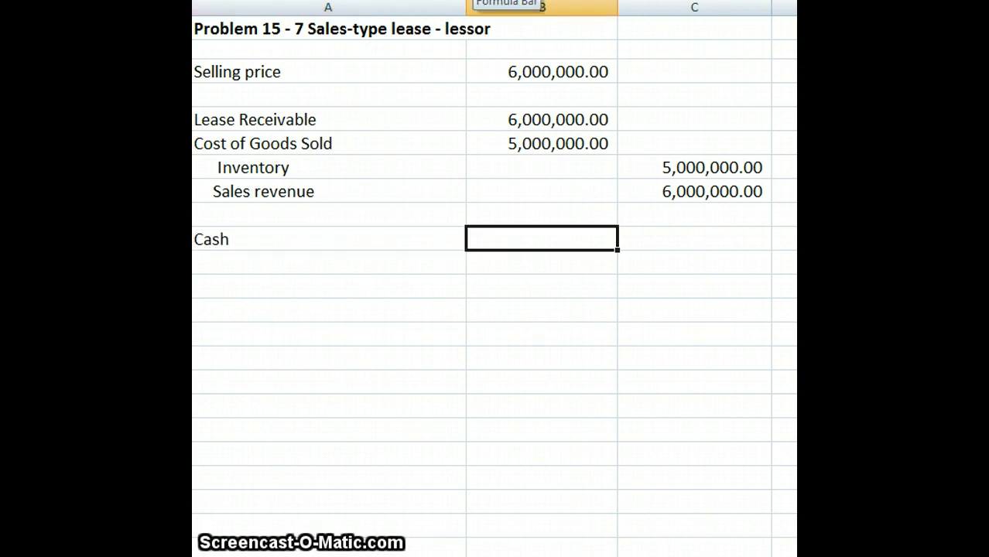
text(391548)
key(Return)
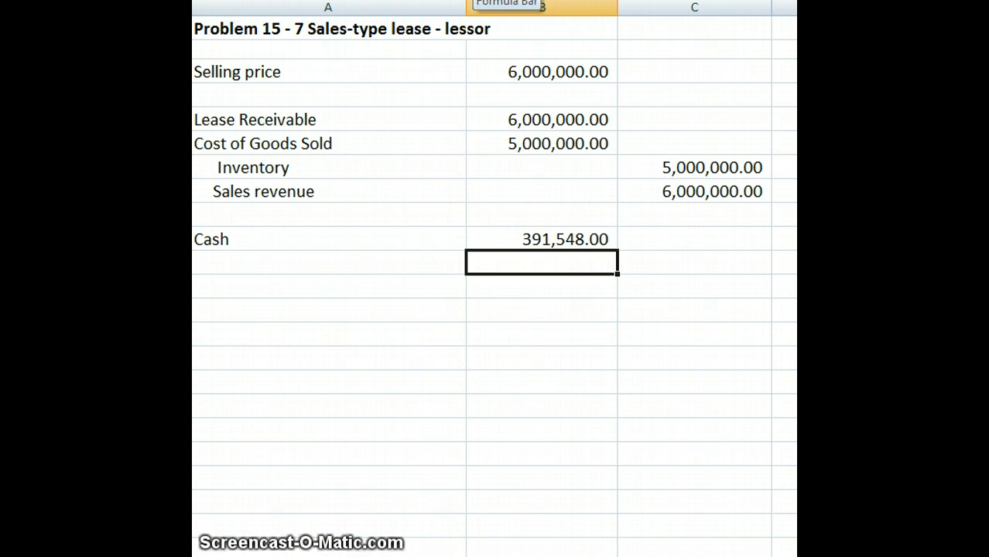
Add an indented "Lease receivable" line below Cash with a credit of 391,548 in column C.
key(Left)
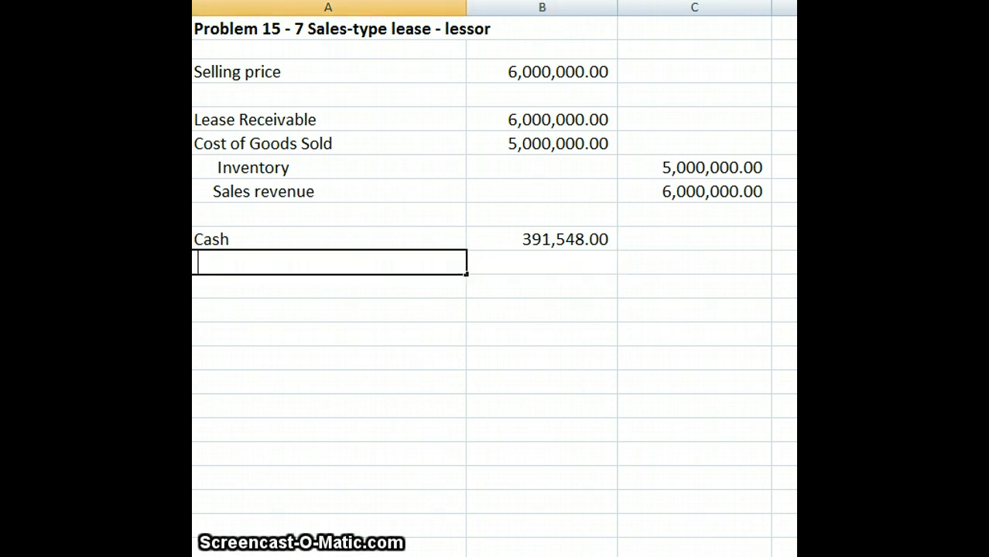
text(Leas)
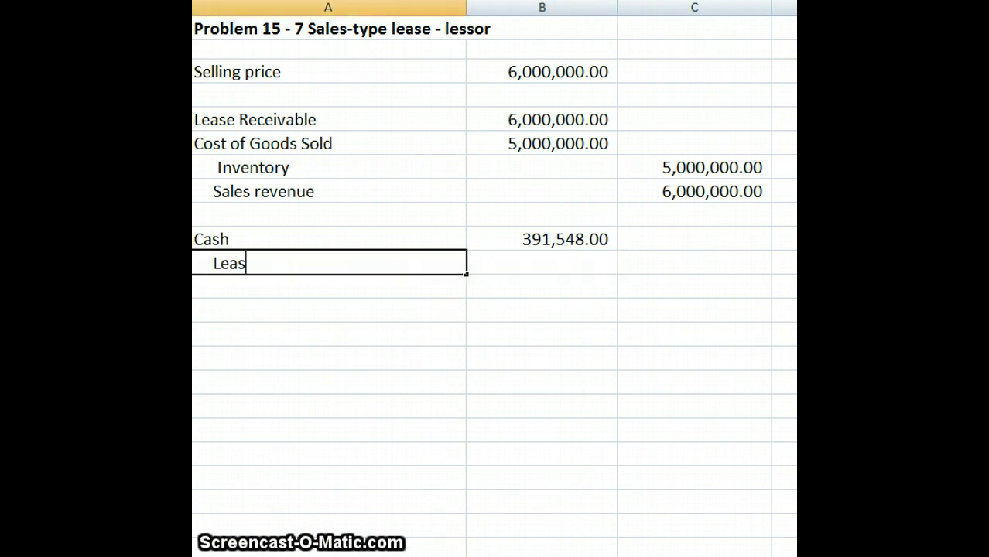
text(e recei)
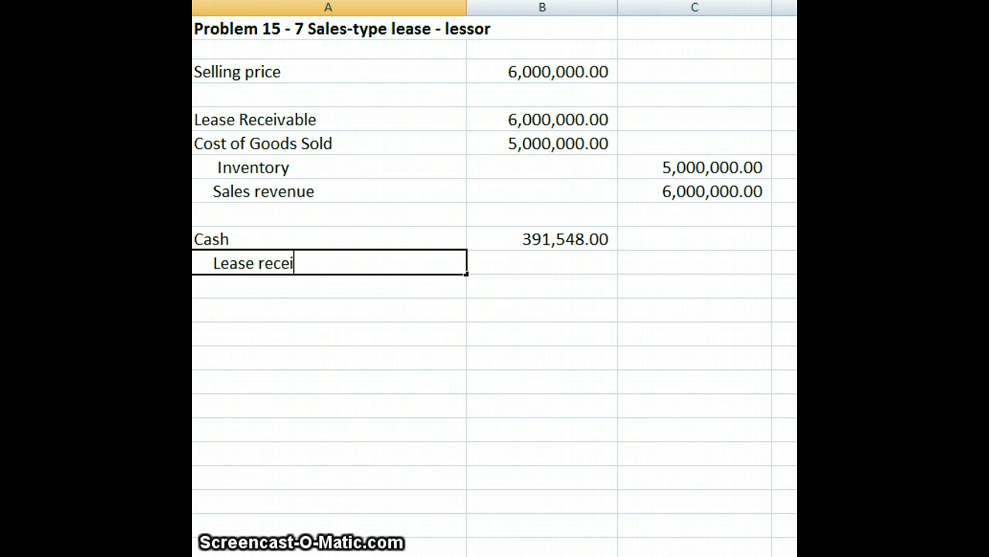
text(vable)
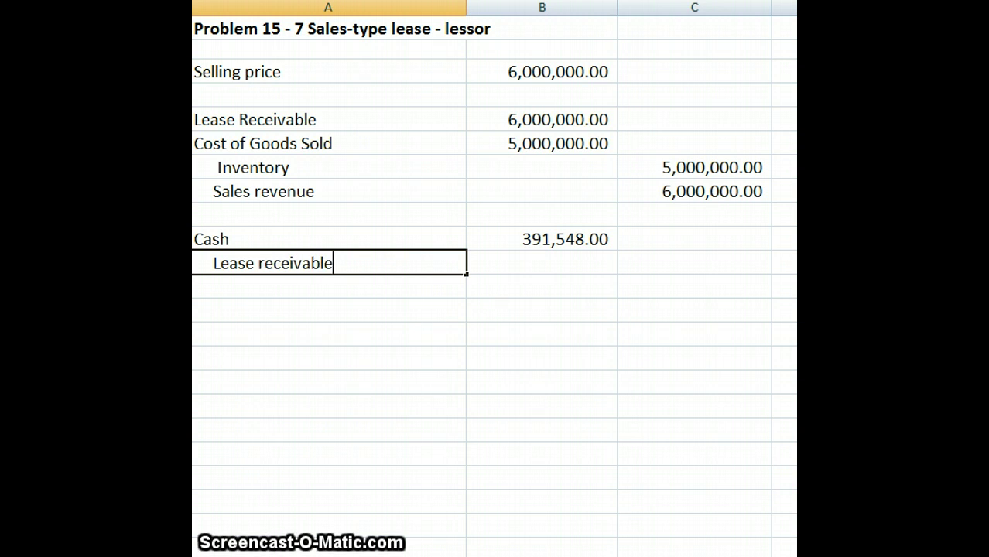
click(695, 264)
text(391548)
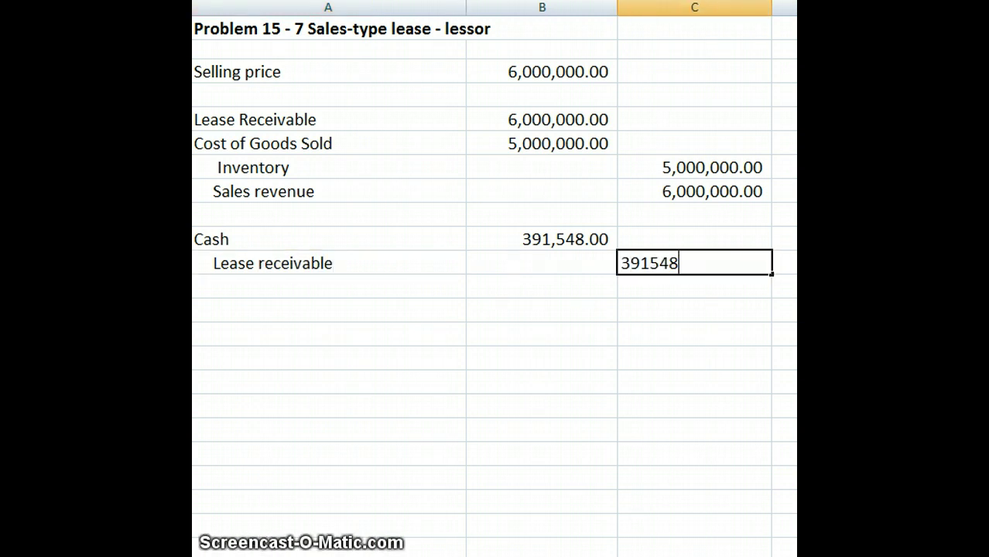
key(Return)
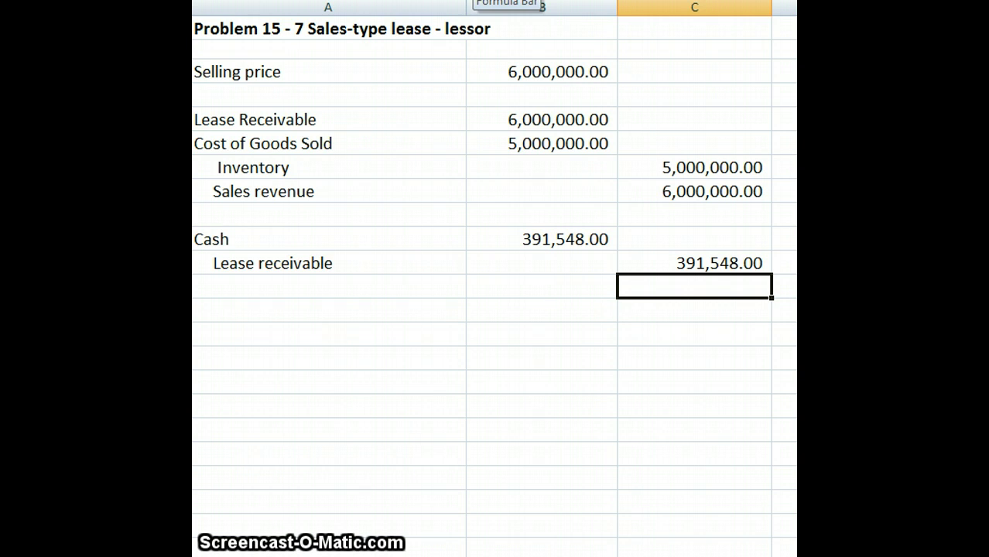
Label a row "receivable balance" in column A, two rows below the payment entry's Lease receivable line.
click(329, 310)
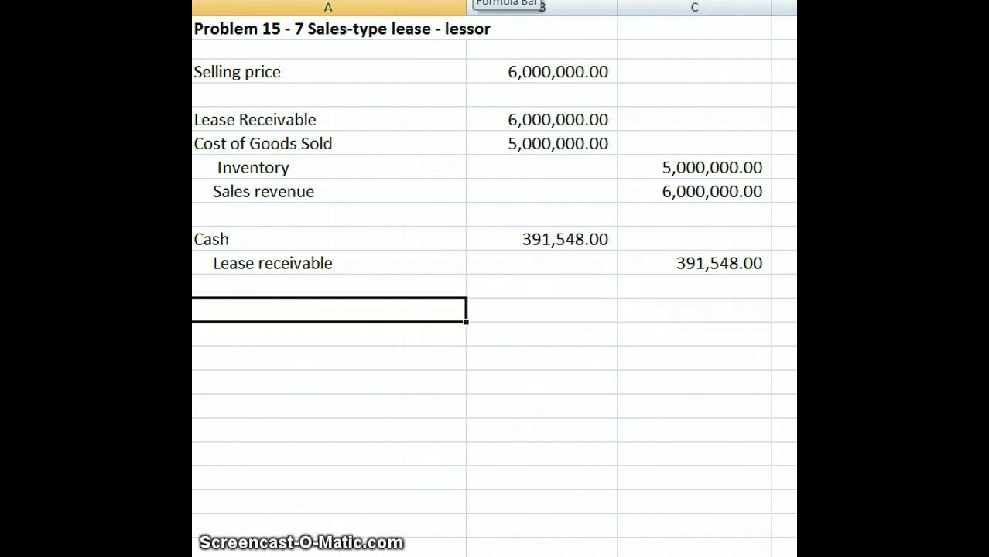
text(re)
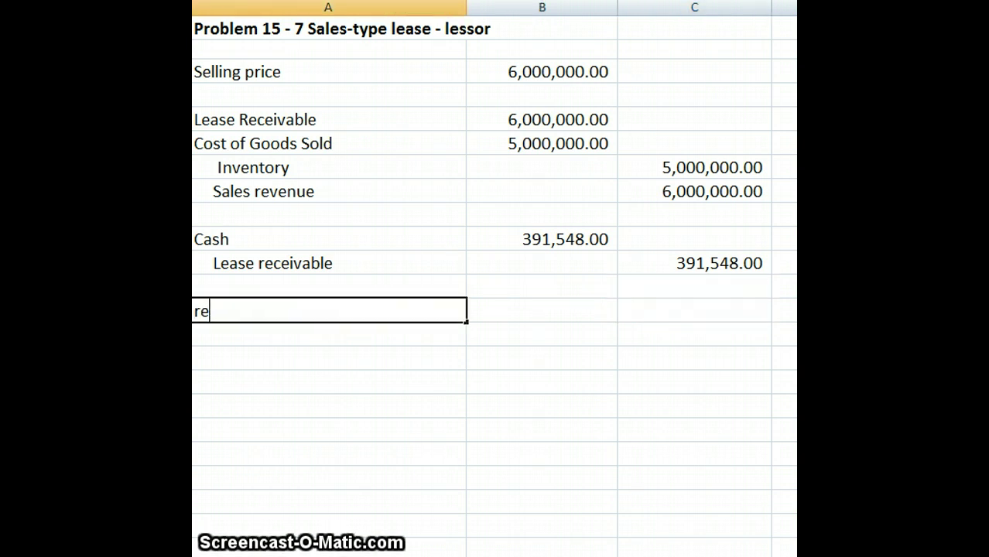
text(ceivabler)
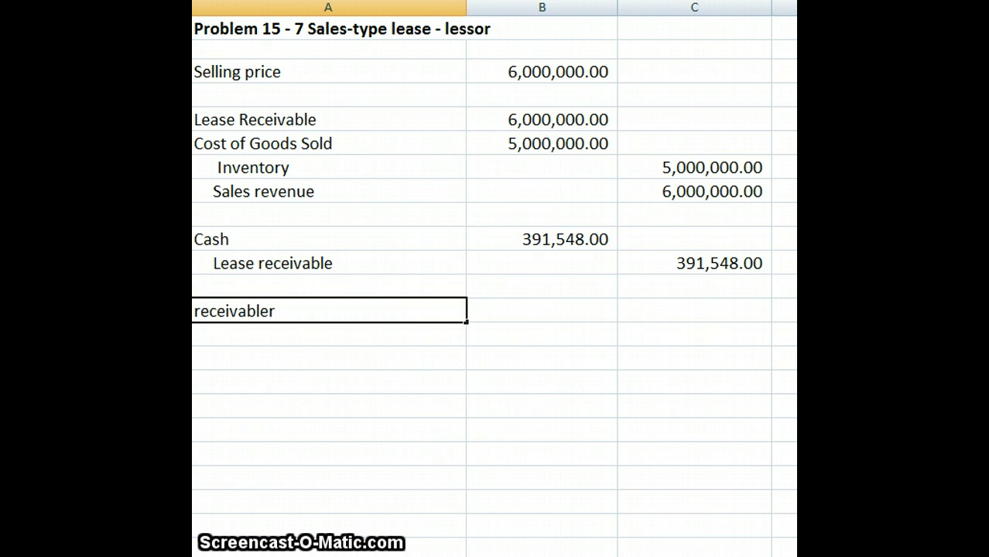
key(BackSpace)
text( balance)
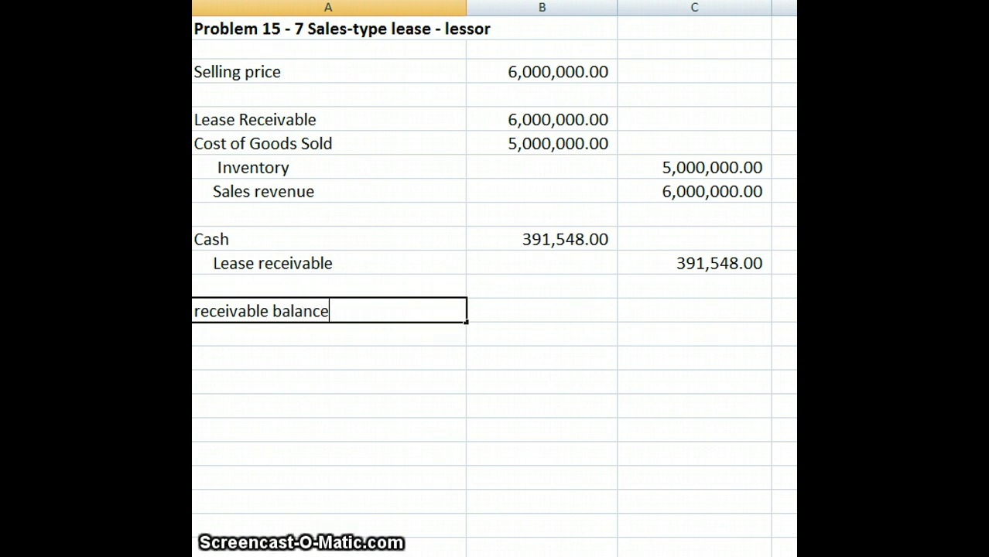
Try to calculate the receivable balance in column B with the formula =C8-C12.
click(542, 309)
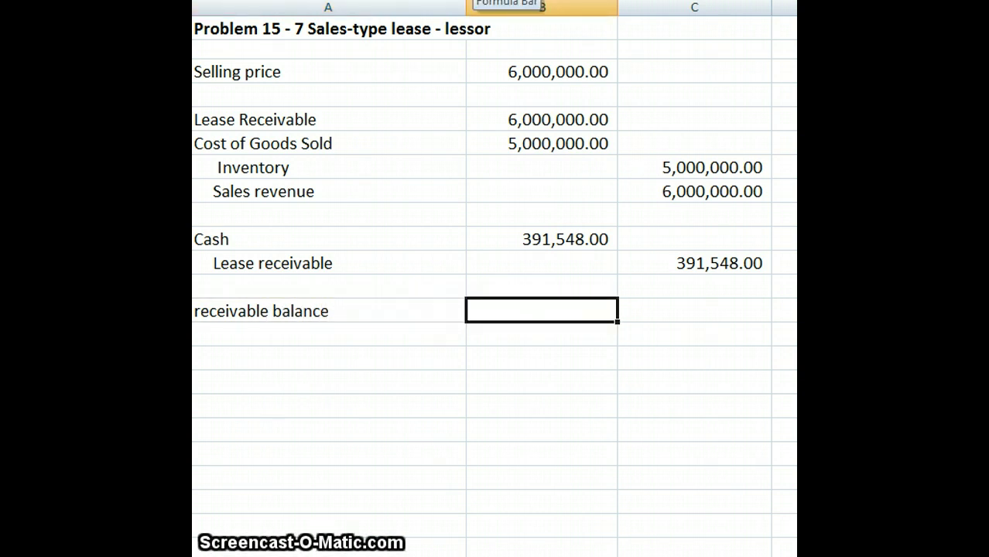
text(=)
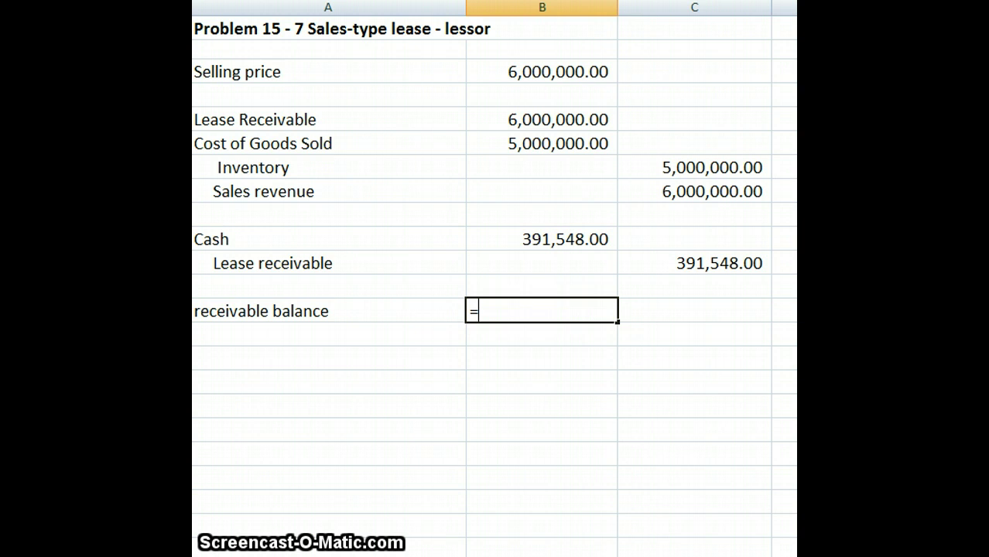
click(710, 192)
text(-)
click(697, 279)
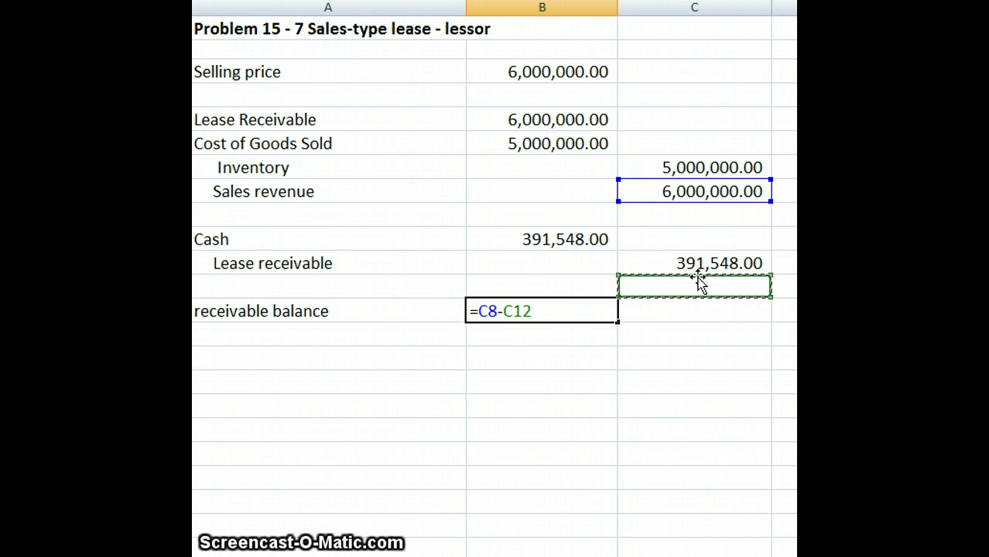
key(Return)
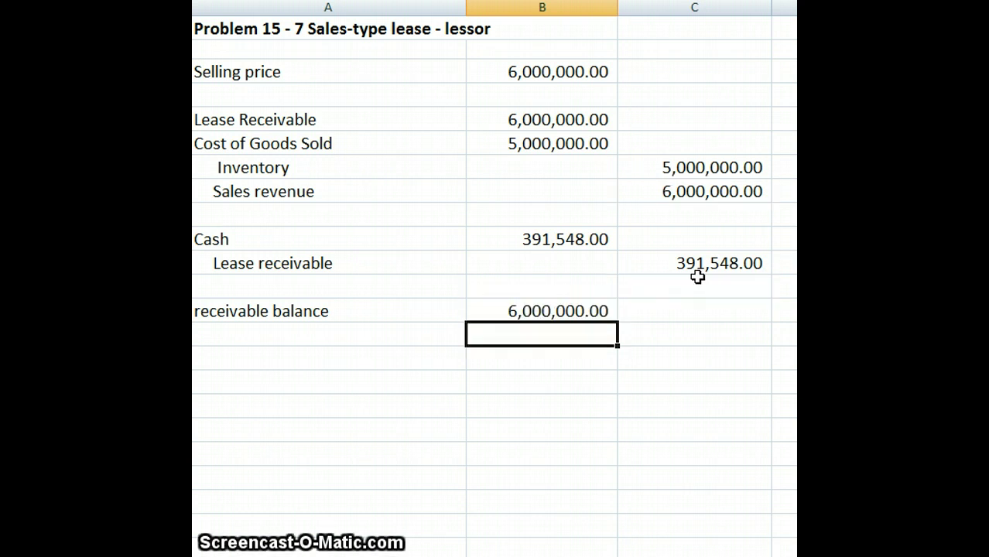
Set the receivable balance formula in column B to =C8-C11, subtracting the Lease receivable credit from the 6,000,000.
click(554, 305)
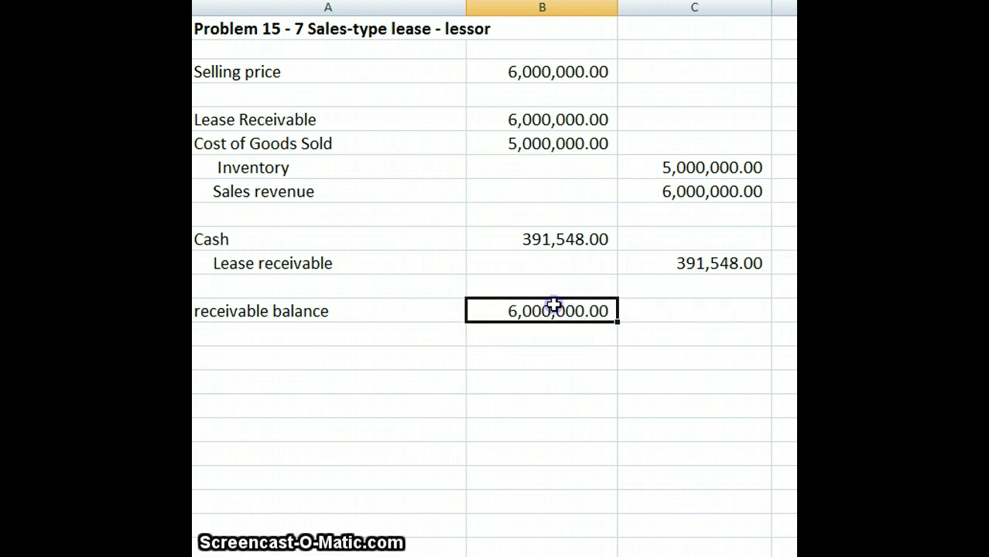
click(728, 191)
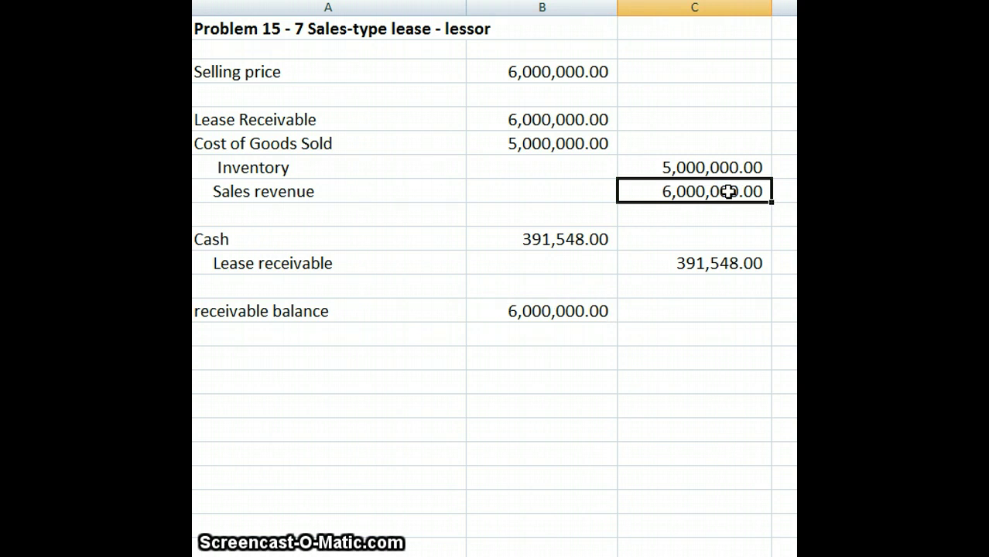
key(Down)
key(Down)
key(Down)
key(Down)
key(Down)
key(Left)
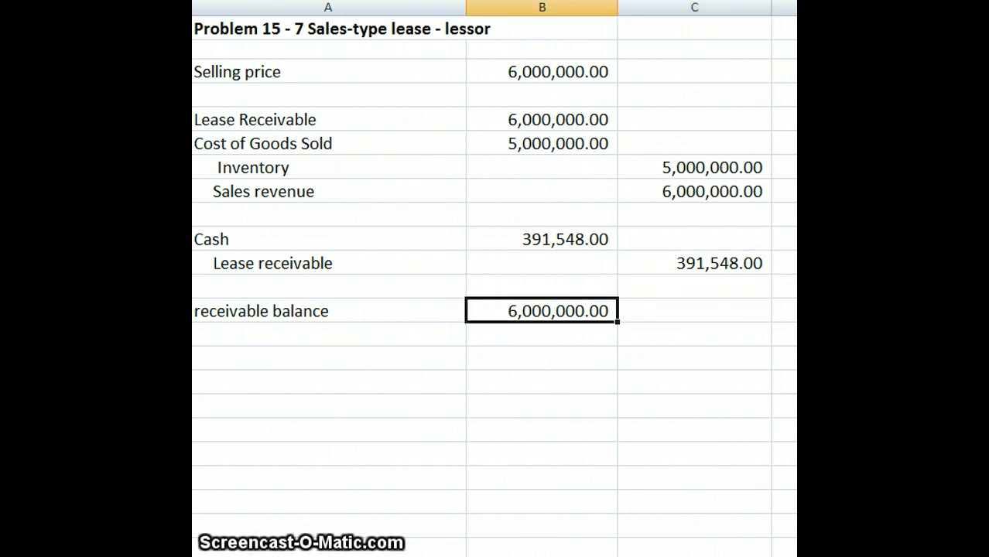
text(=C8-C12)
click(724, 263)
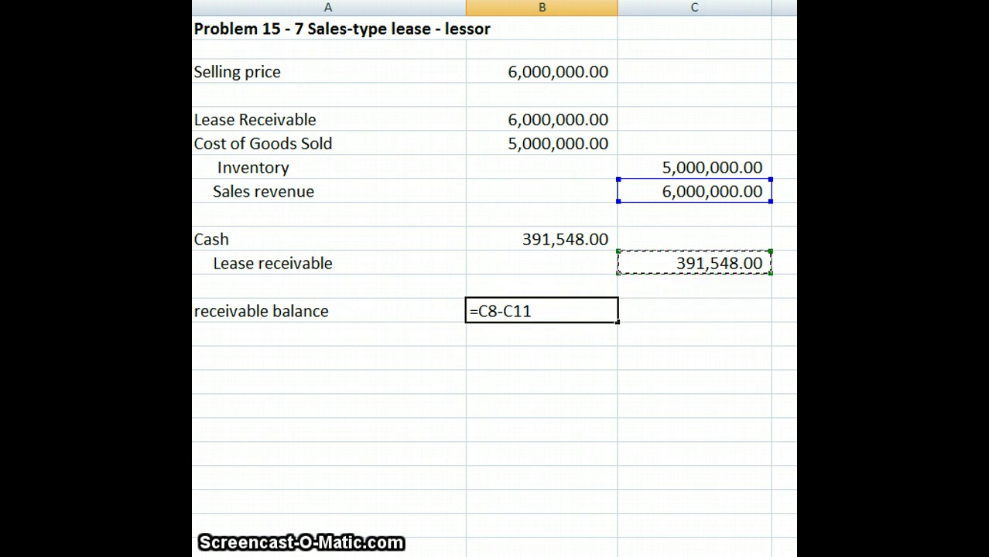
key(Return)
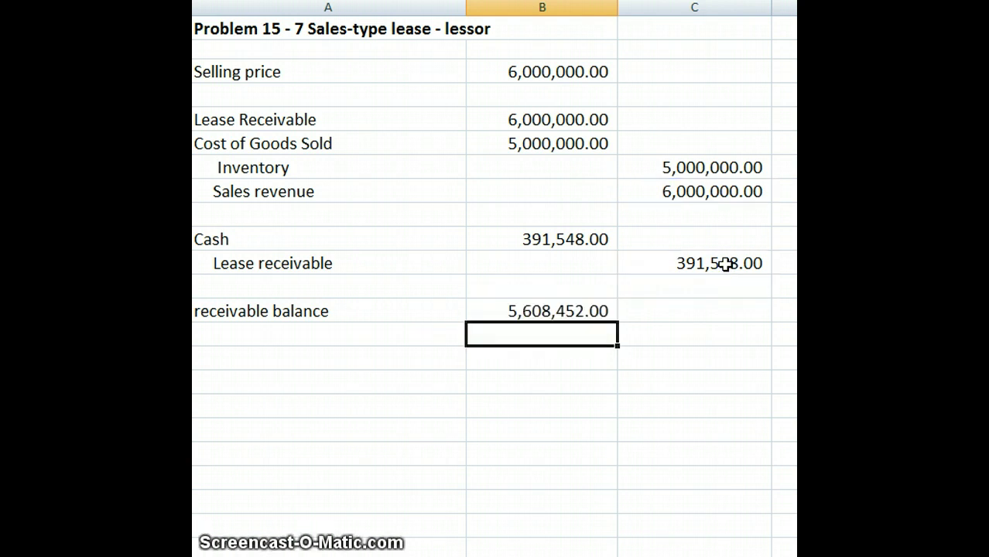
Start the second payment entry two rows below the receivable balance with "Cash" and a debit of 391,548 in column B.
key(Down)
key(Left)
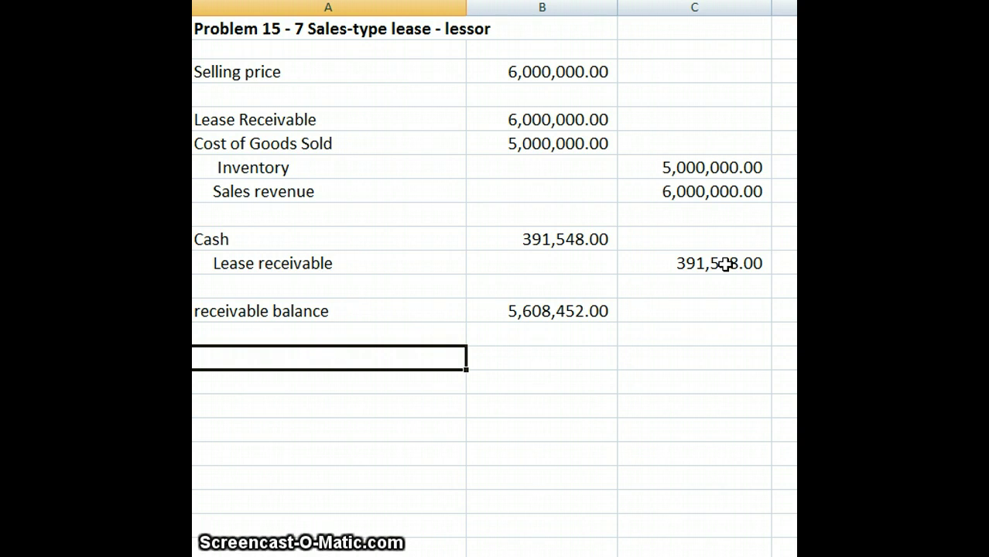
text(Cash)
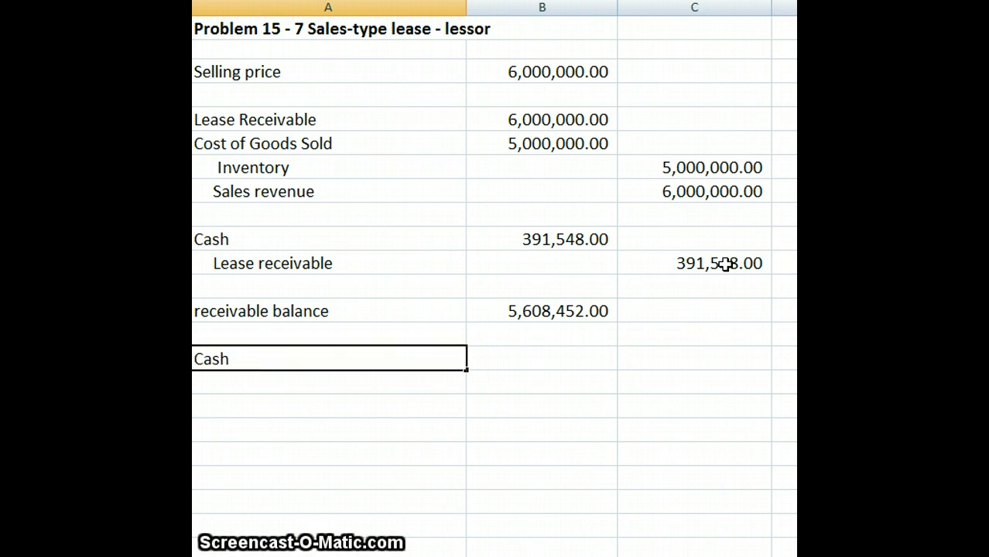
key(Tab)
text(391)
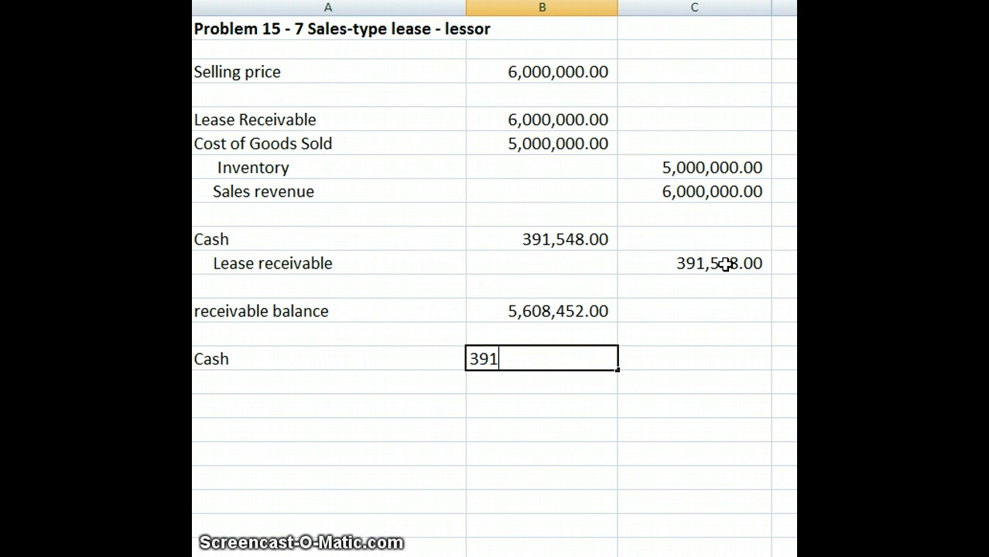
text(,548)
key(Return)
Enter the indented account label "interest income" in column A below the second Cash line.
key(Left)
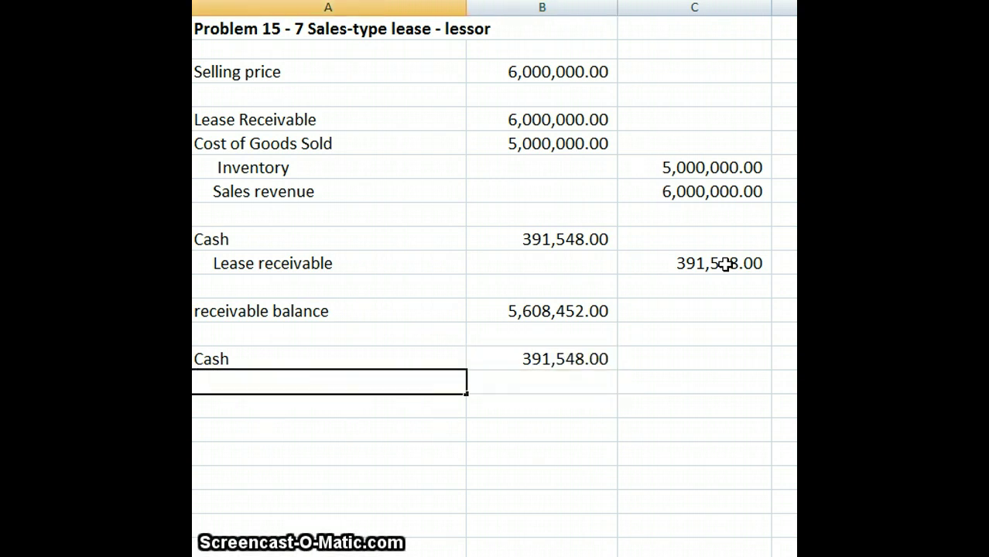
text(interest inco)
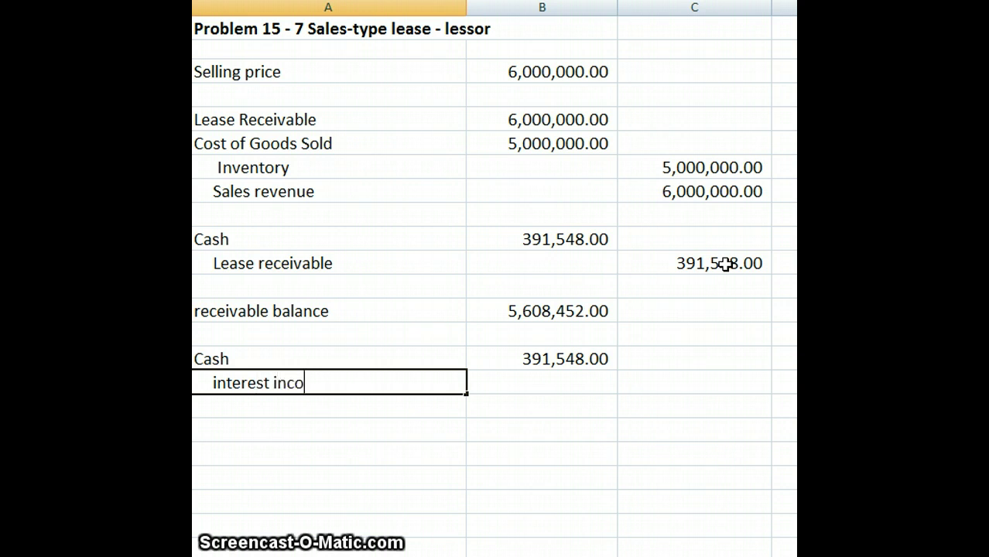
text(me)
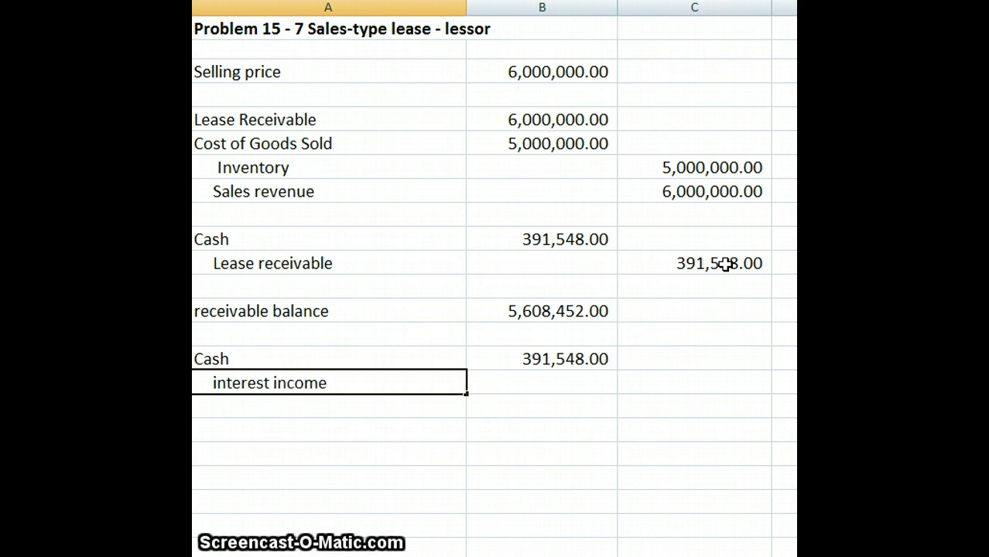
Calculate the interest income credit in column C with the formula =.03*B13, applying 3% to the receivable balance.
key(Tab)
key(Tab)
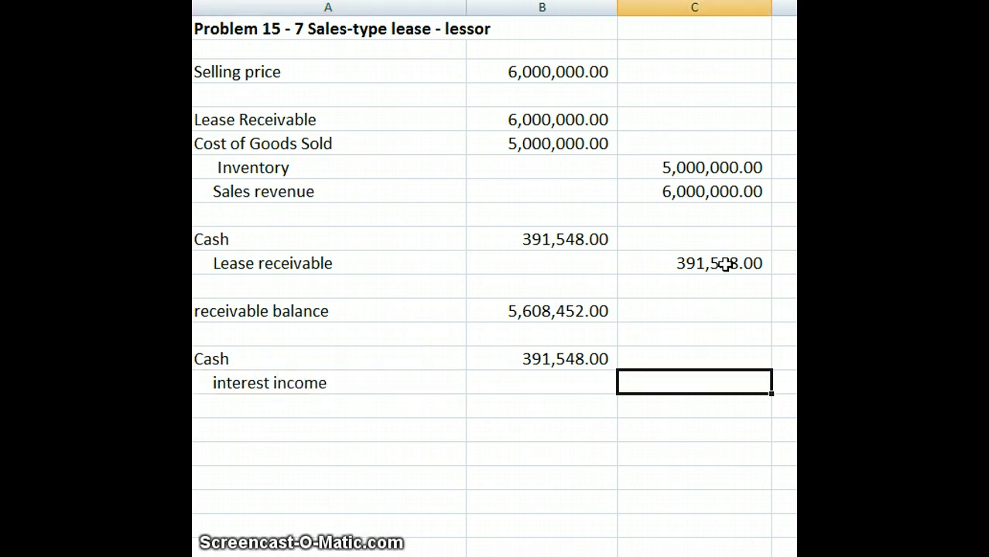
text(=.03)
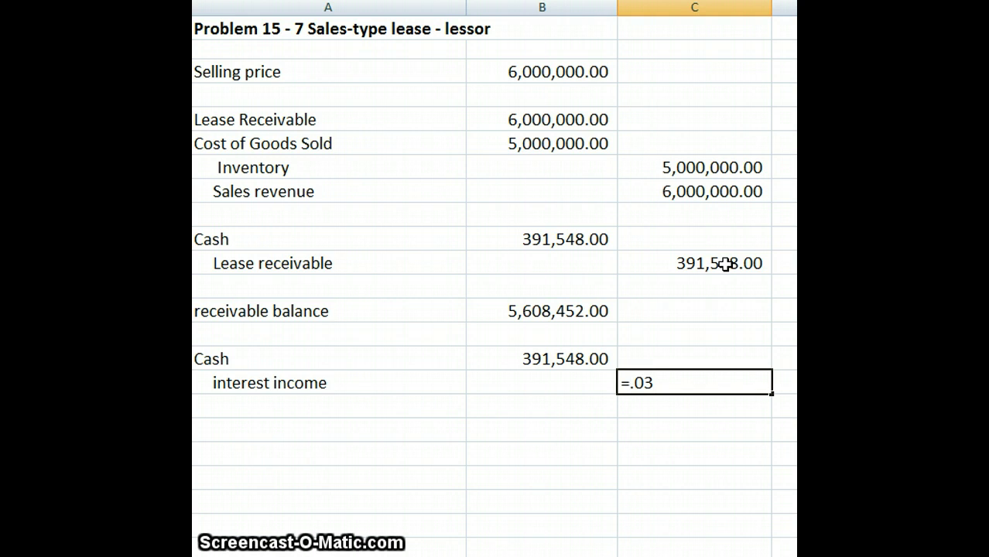
text(*)
click(598, 311)
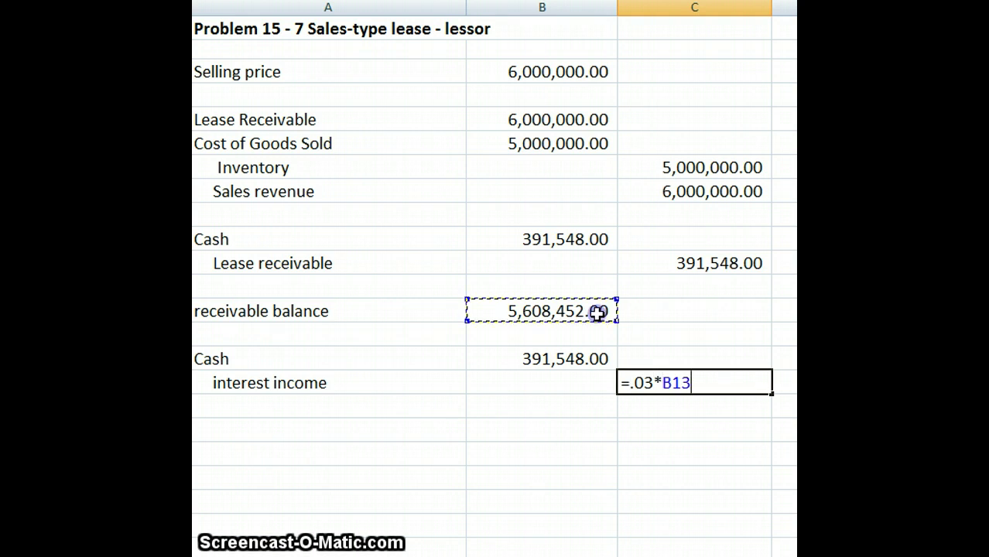
key(Return)
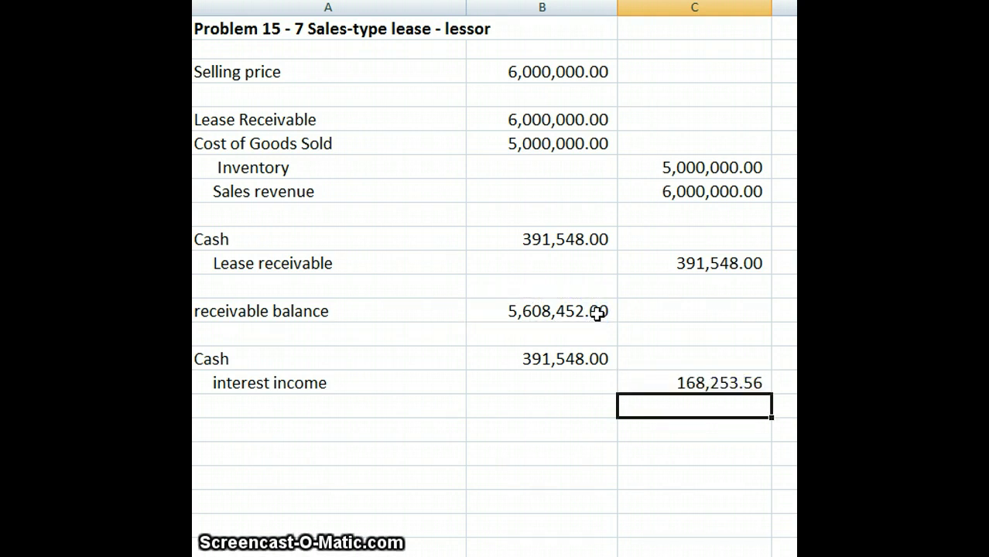
Enter the indented account label "Lease receivable" in column A below the interest income line.
key(Home)
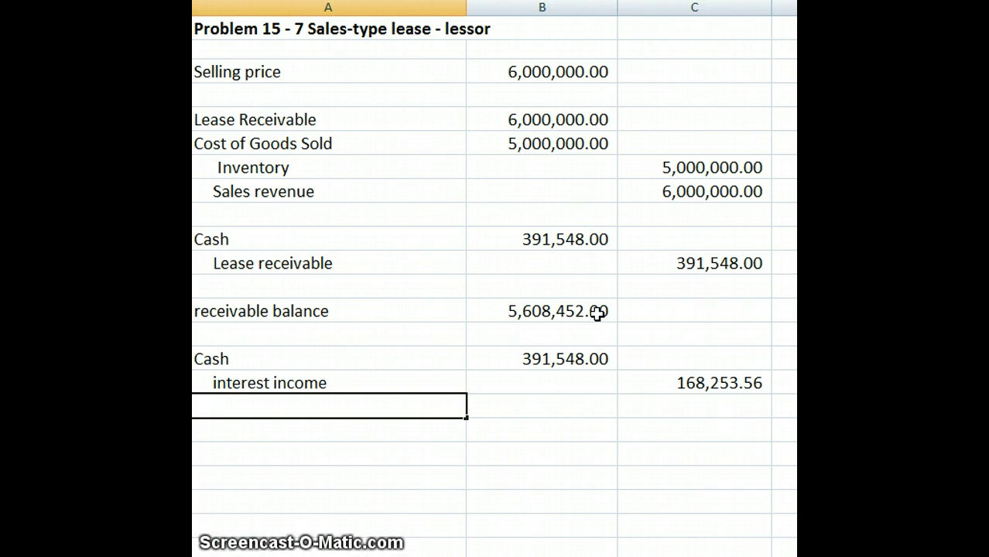
text(Lease )
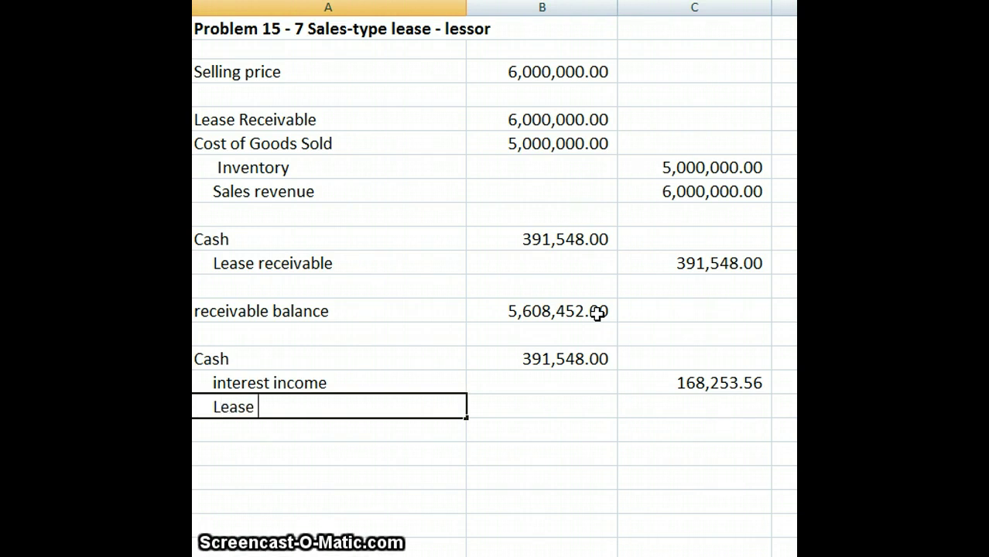
text(receivable)
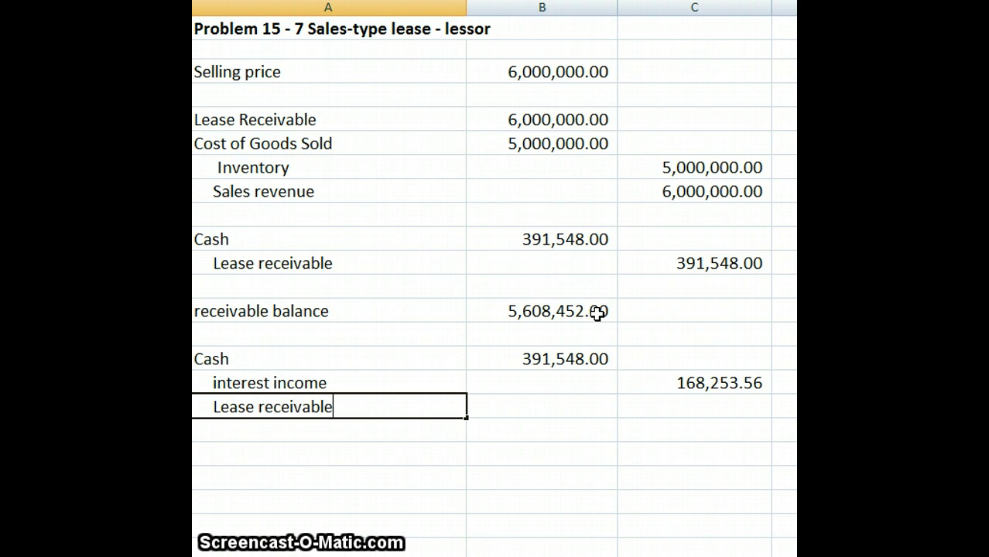
Calculate the second Lease receivable credit in column C with the formula =B15-C16, subtracting interest income from the cash payment.
key(Tab)
key(Tab)
text(=)
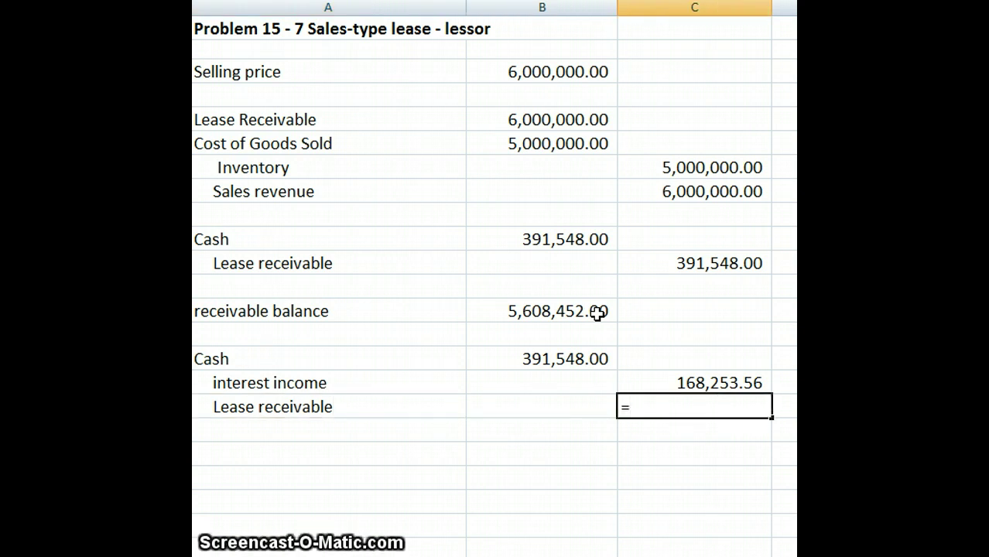
click(559, 357)
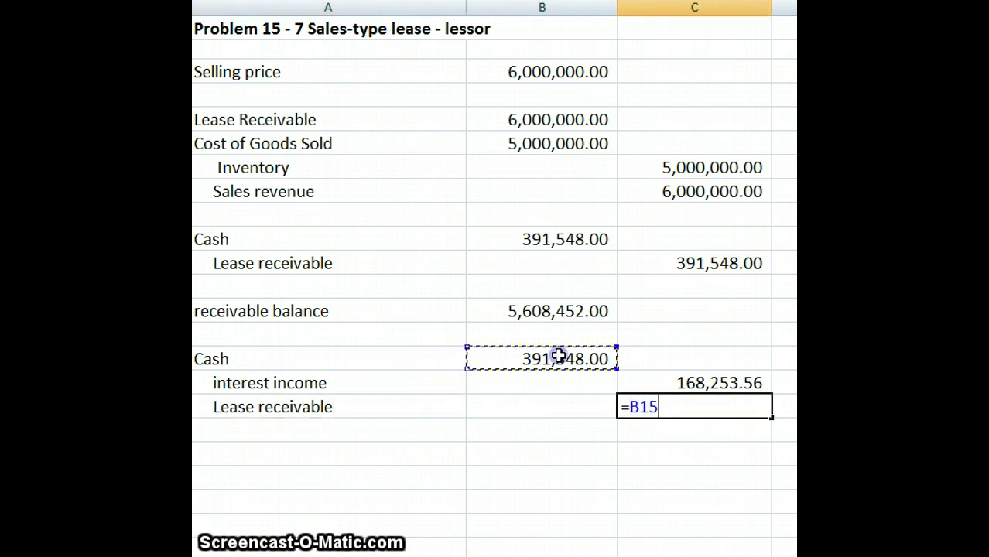
text(-)
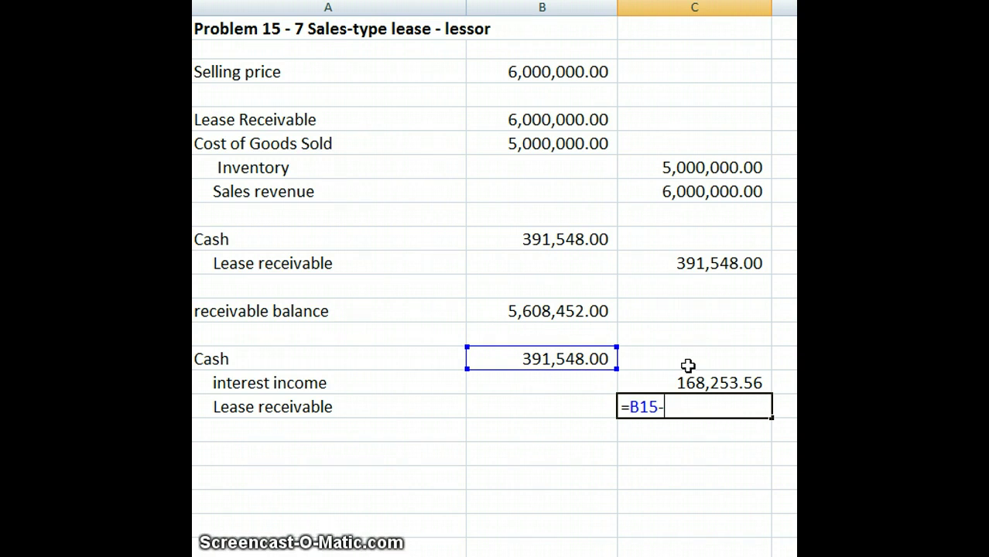
click(688, 376)
key(Return)
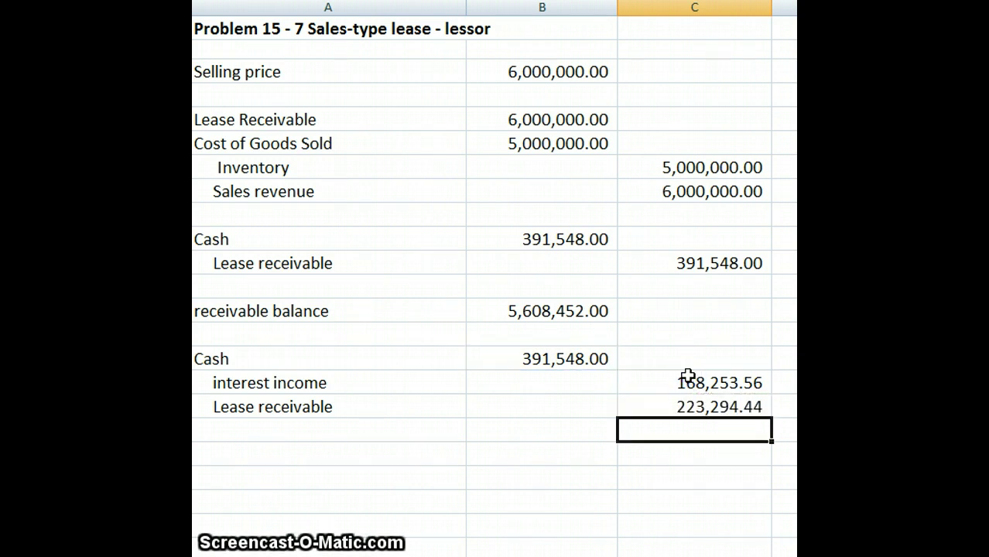